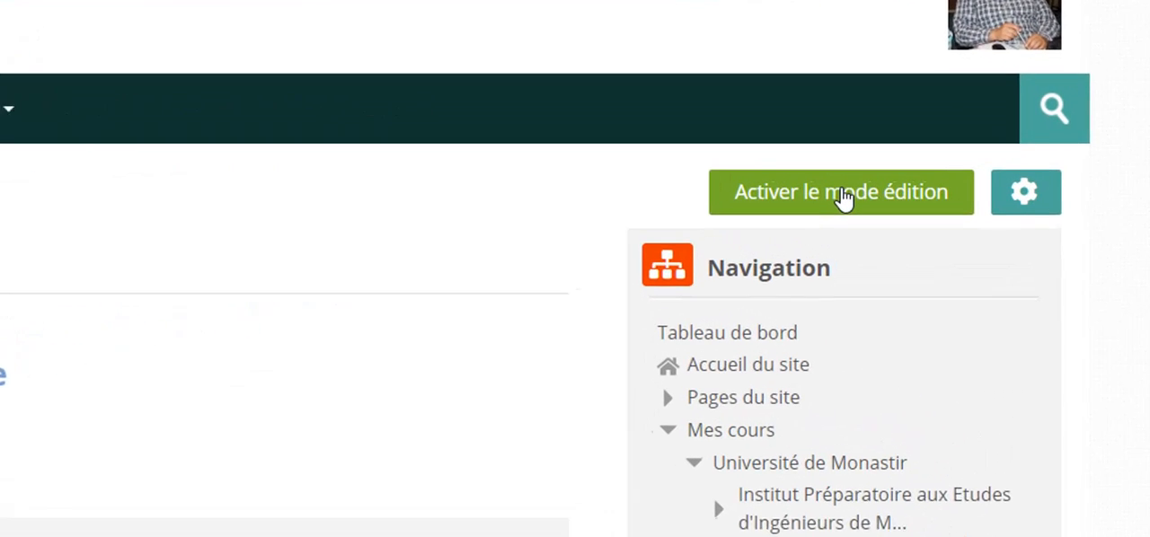
# Turn on editing mode for the Microtest course and add a BigBlueButtonBN activity to its first section.
pyautogui.click(950, 169)
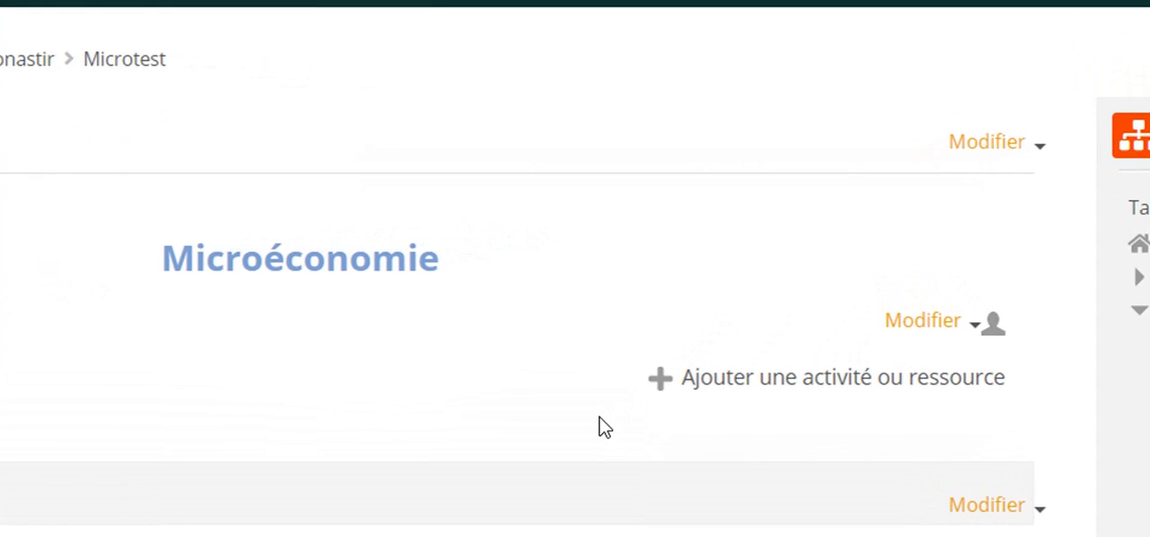
pyautogui.click(843, 383)
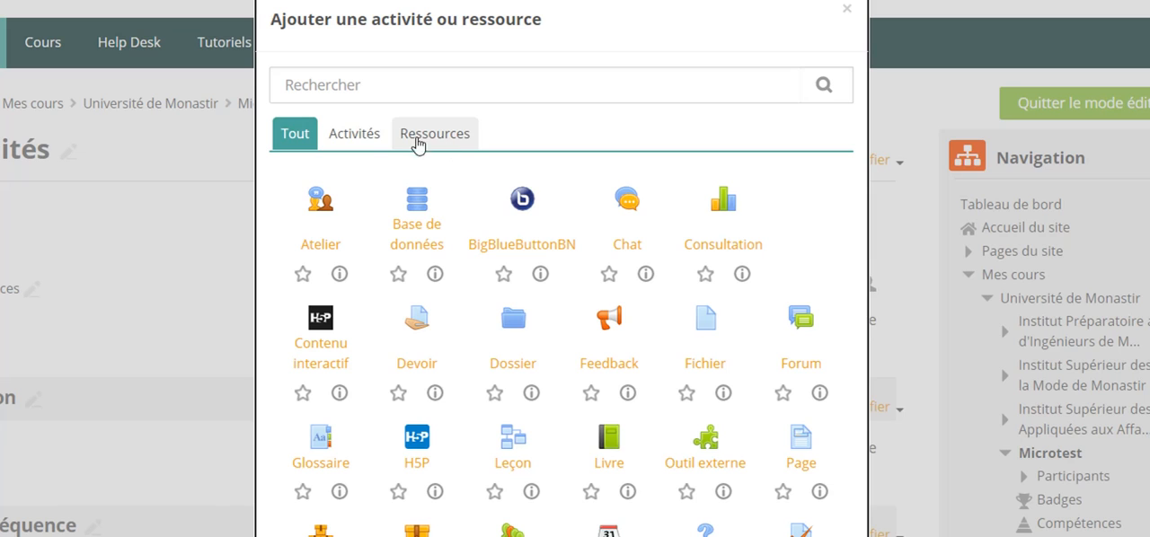
pyautogui.click(365, 137)
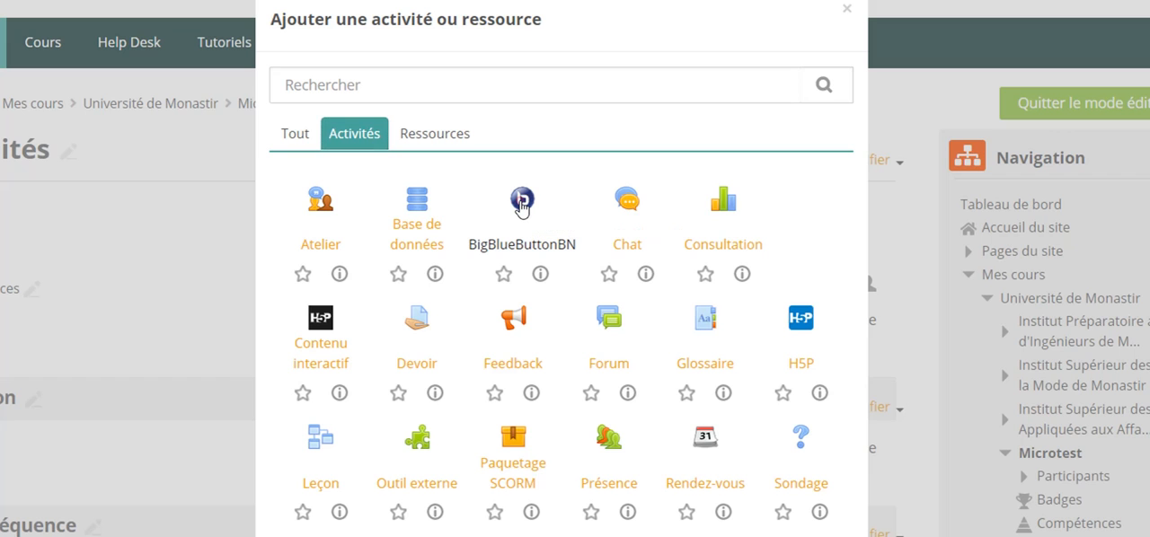
pyautogui.click(521, 201)
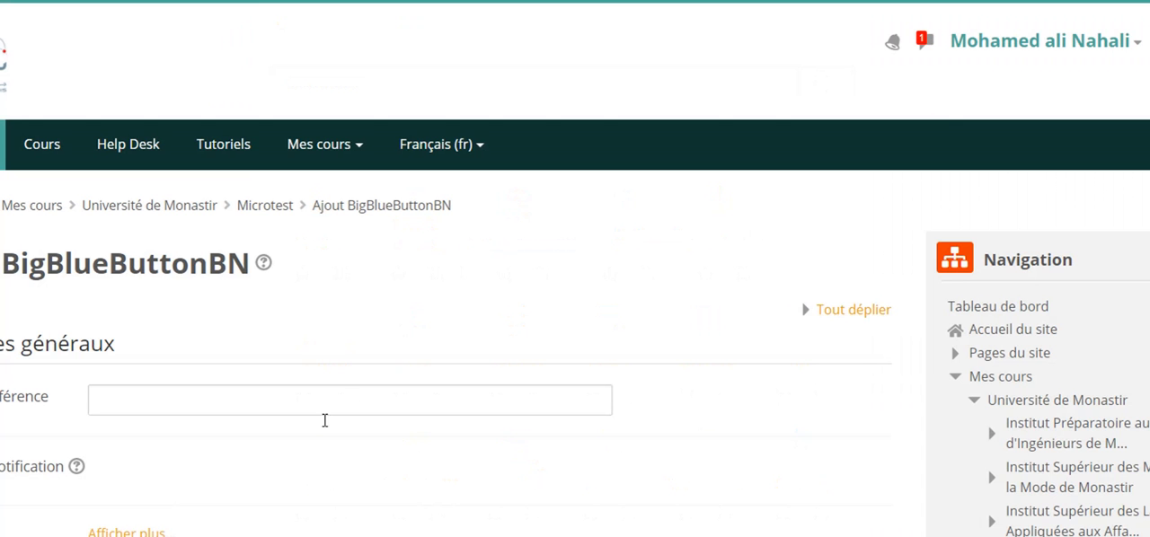
# Name the conference "Réunion de démarrage du cours" and enable sending a notification.
pyautogui.click(322, 392)
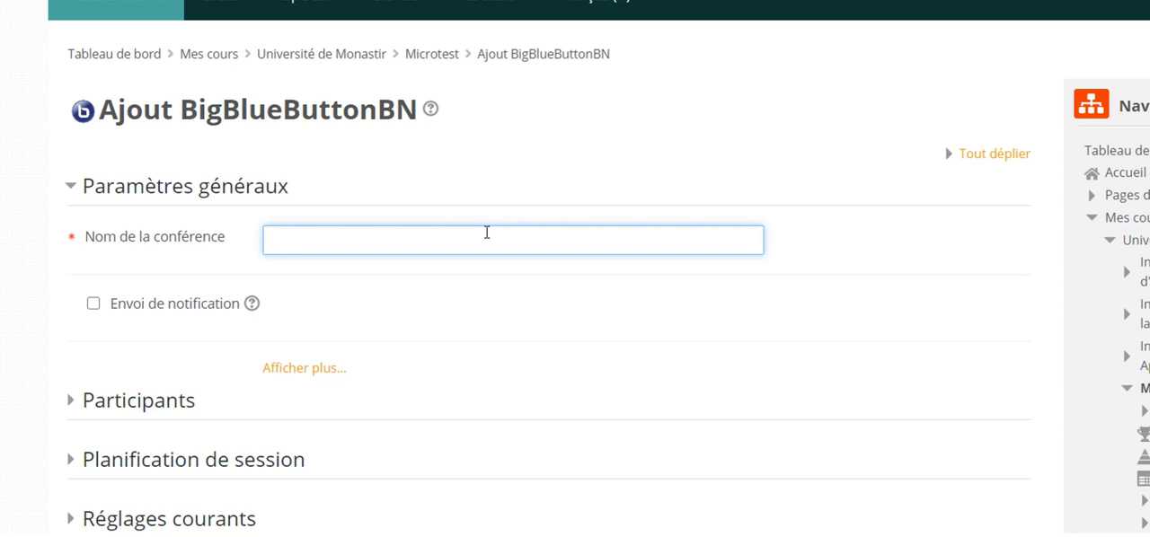
pyautogui.write('Réunion de dé')
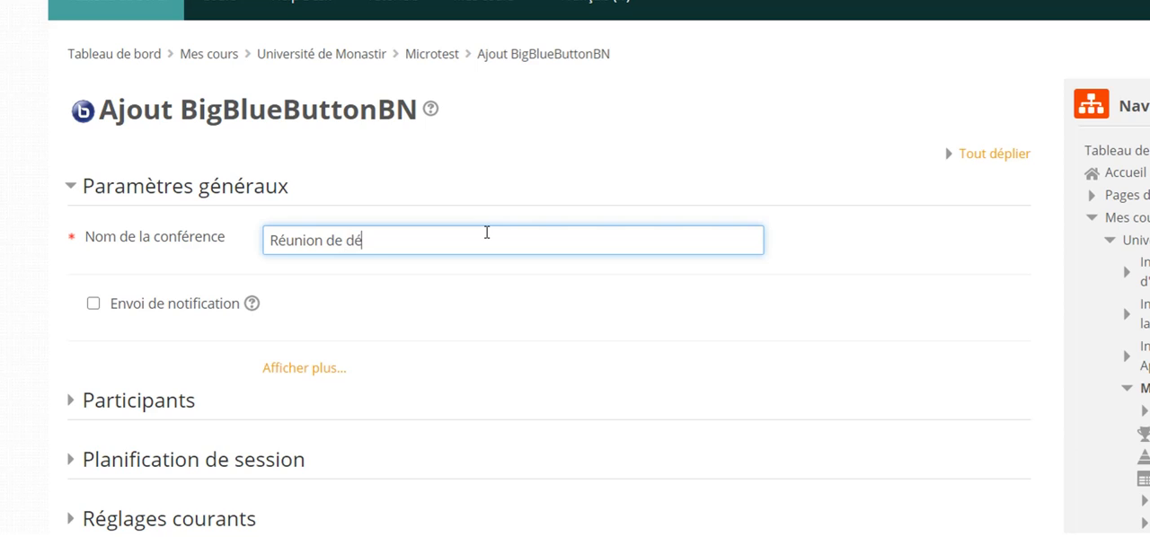
pyautogui.write('marrage de')
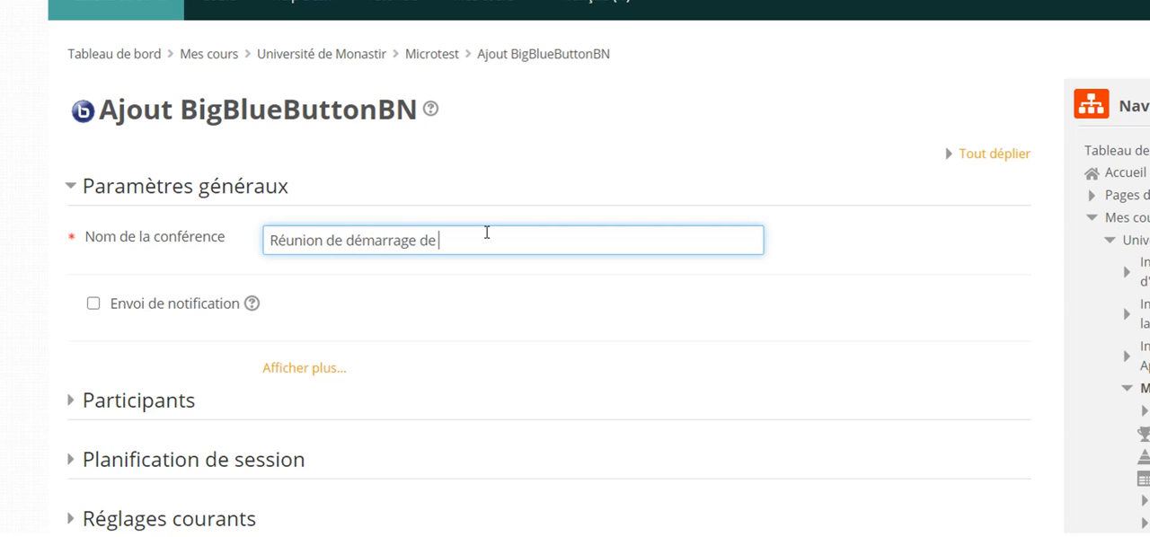
pyautogui.press('BackSpace')
pyautogui.press('BackSpace')
pyautogui.write('u cours')
pyautogui.click(95, 307)
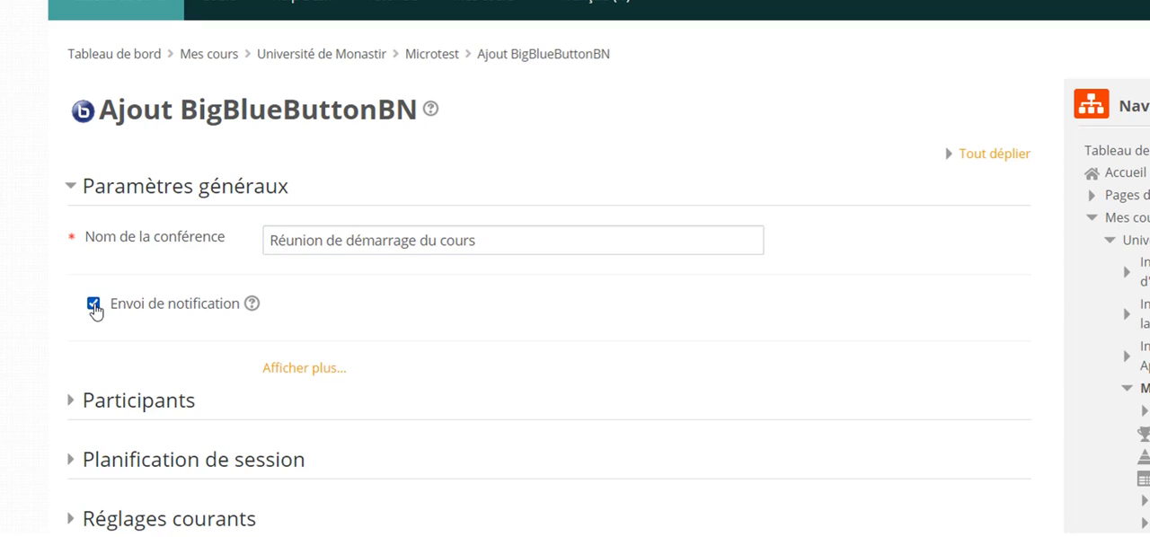
# Show the additional general settings and place the cursor in the conference description.
pyautogui.click(282, 368)
pyautogui.scroll(-1, 546, 269)
pyautogui.scroll(-3, 544, 268)
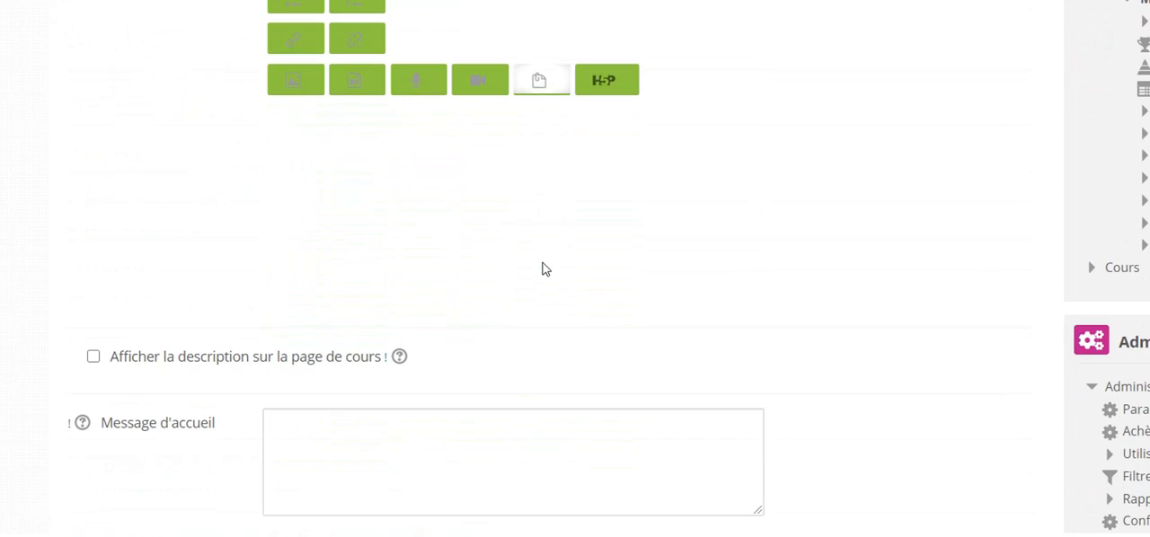
pyautogui.click(444, 212)
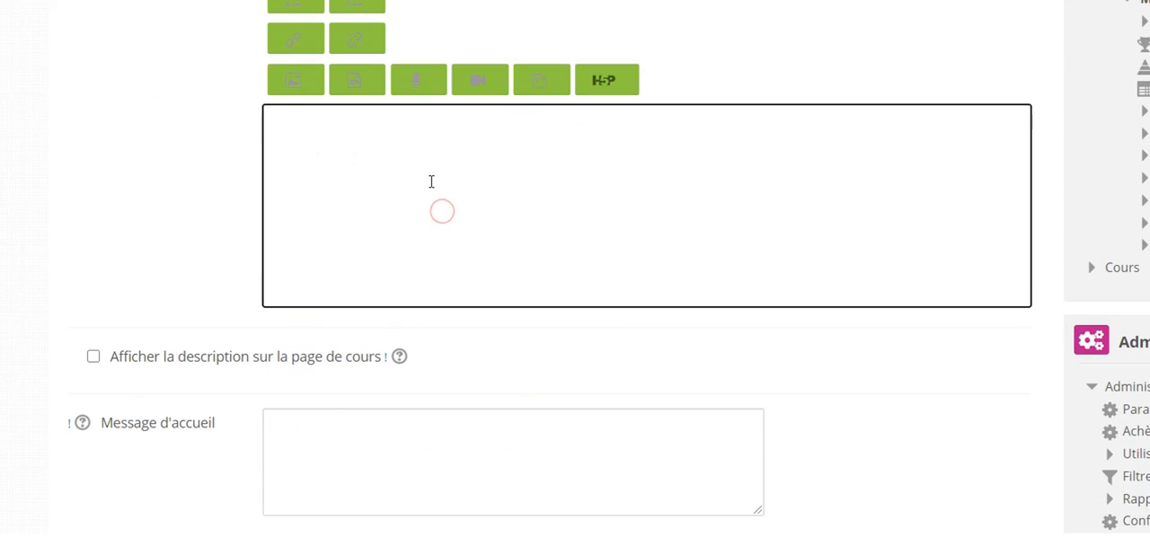
pyautogui.click(430, 181)
pyautogui.click(424, 164)
pyautogui.click(425, 164)
# Leave the welcome message empty and require students to wait until a moderator is present.
pyautogui.scroll(-3, 273, 259)
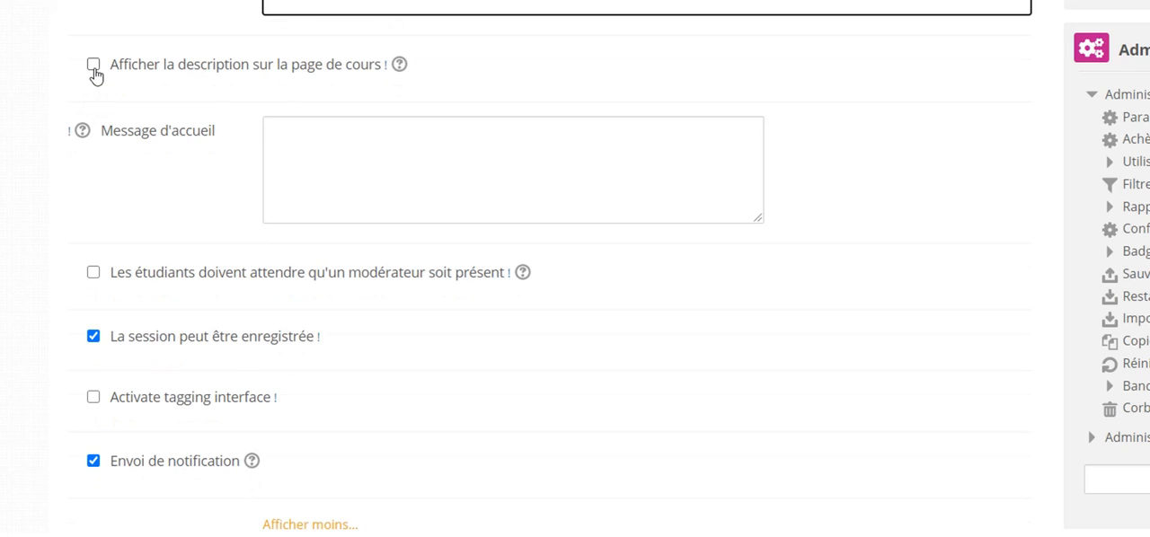
pyautogui.click(320, 149)
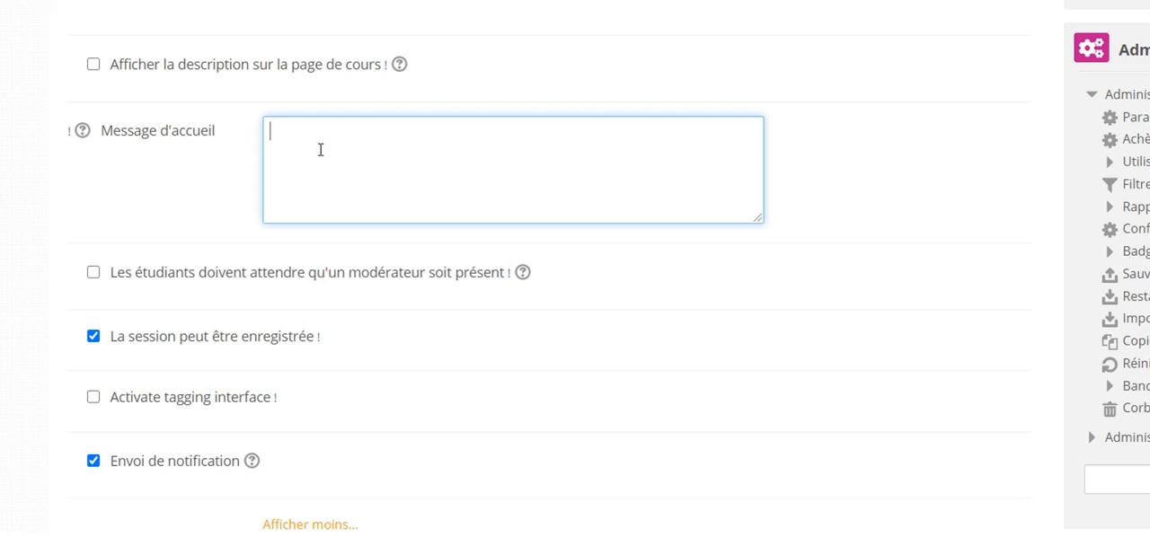
pyautogui.scroll(-2, 326, 170)
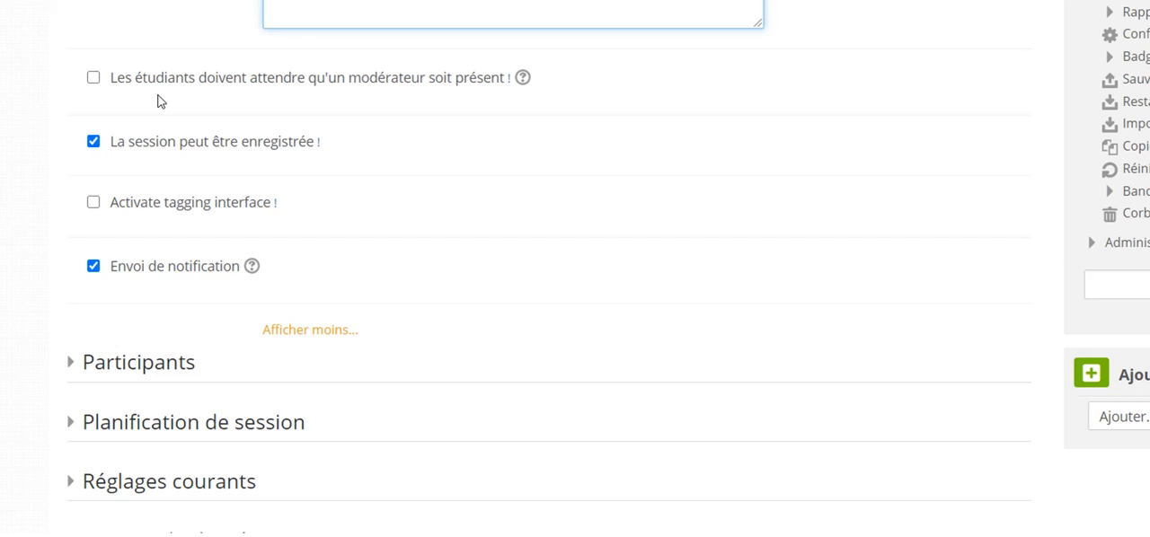
pyautogui.click(93, 82)
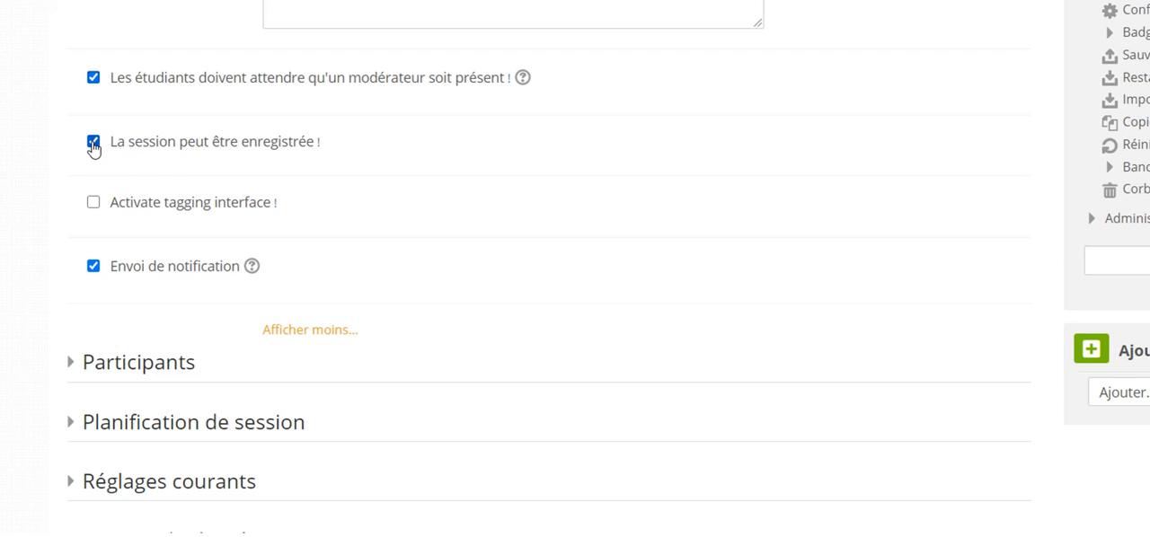
# Examine the participant list and the options for adding participants, and collapse the participants section again.
pyautogui.scroll(-1, 368, 229)
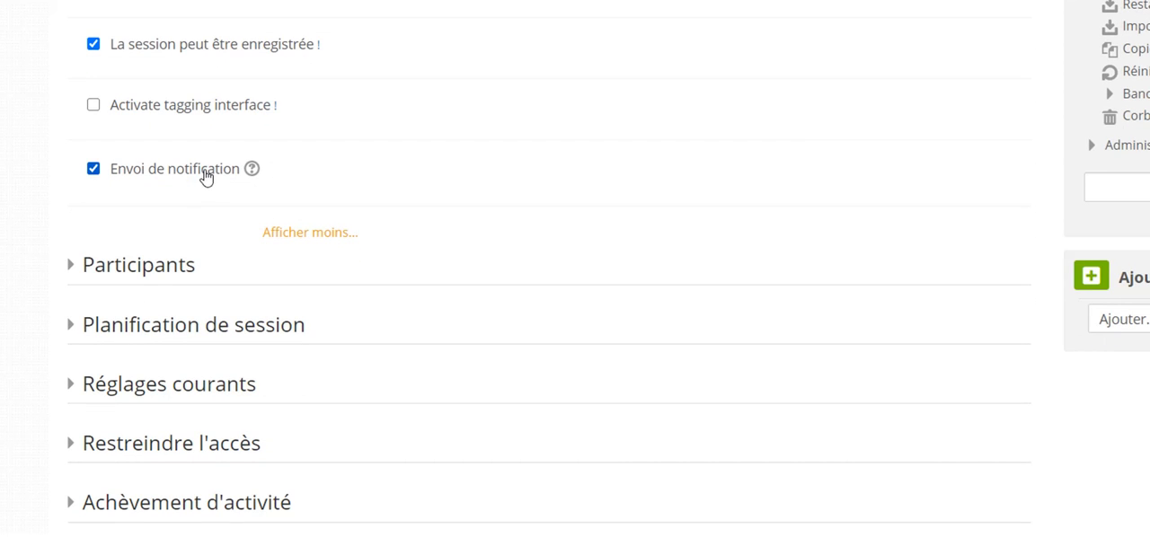
pyautogui.scroll(-2, 485, 162)
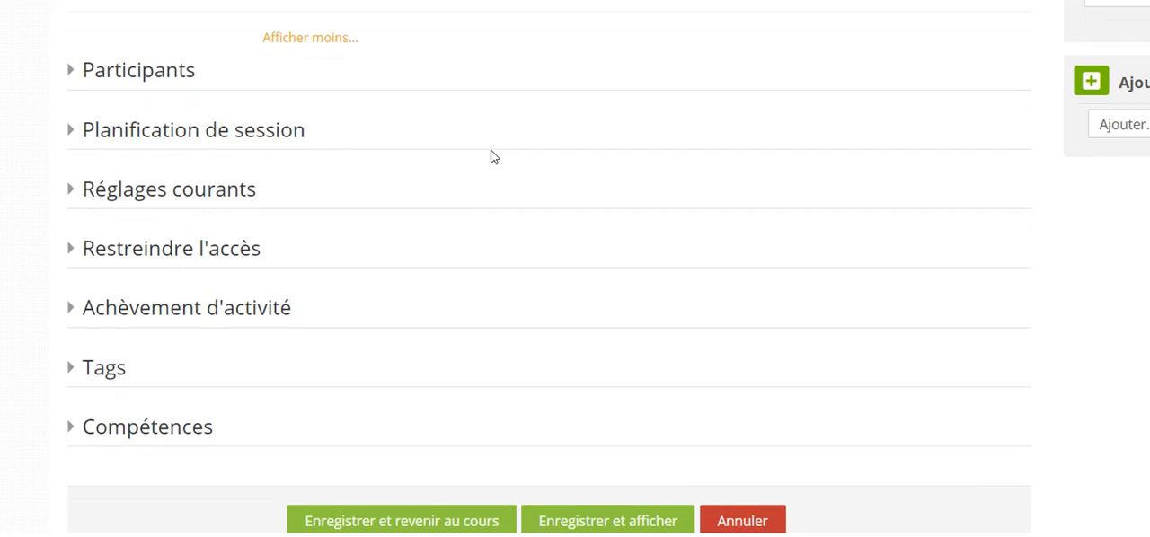
pyautogui.click(79, 80)
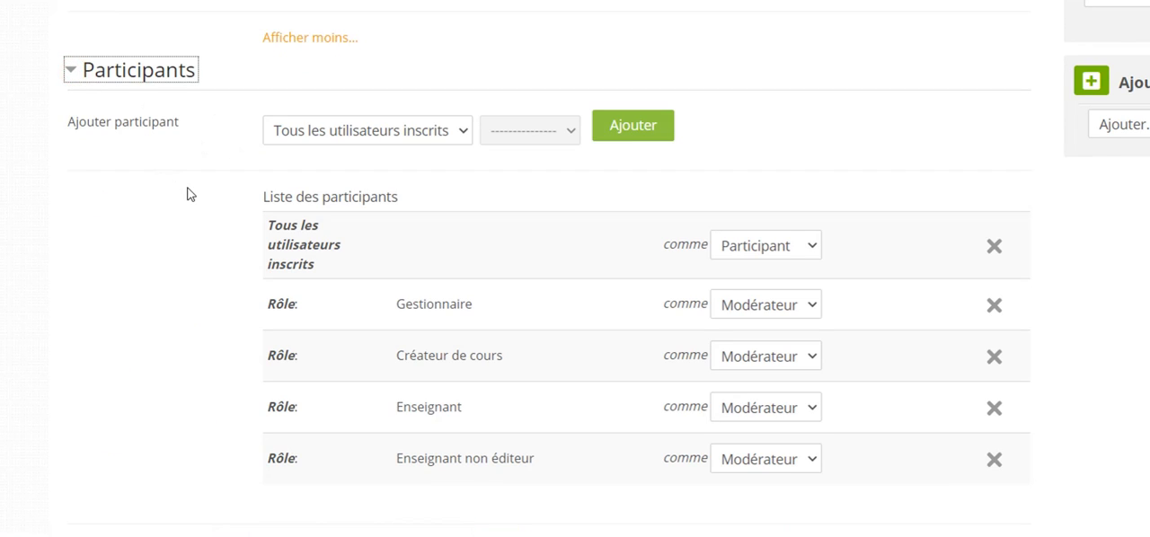
pyautogui.click(461, 136)
pyautogui.click(461, 136)
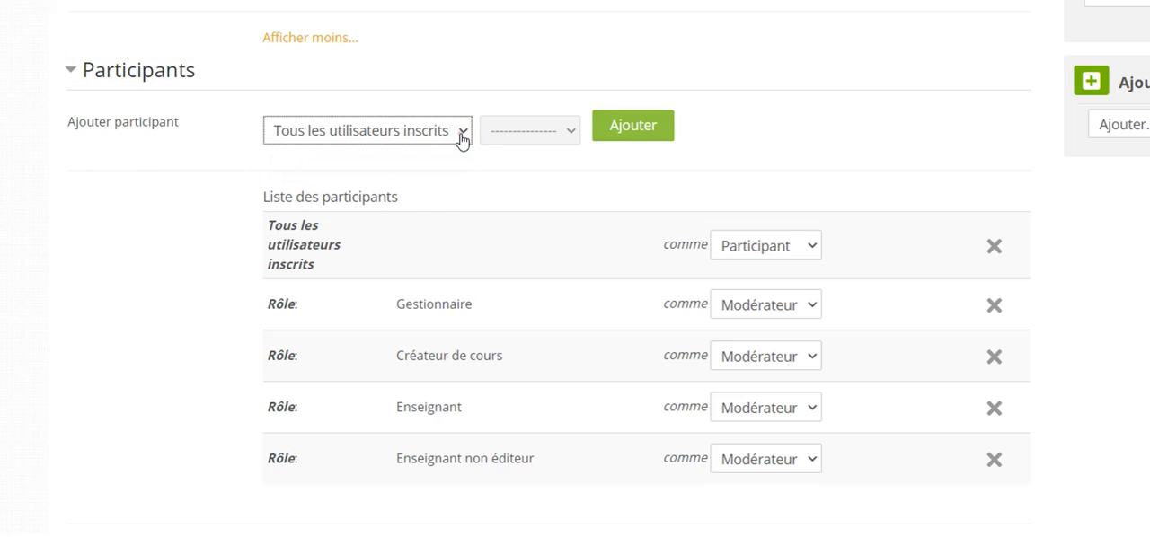
pyautogui.click(75, 73)
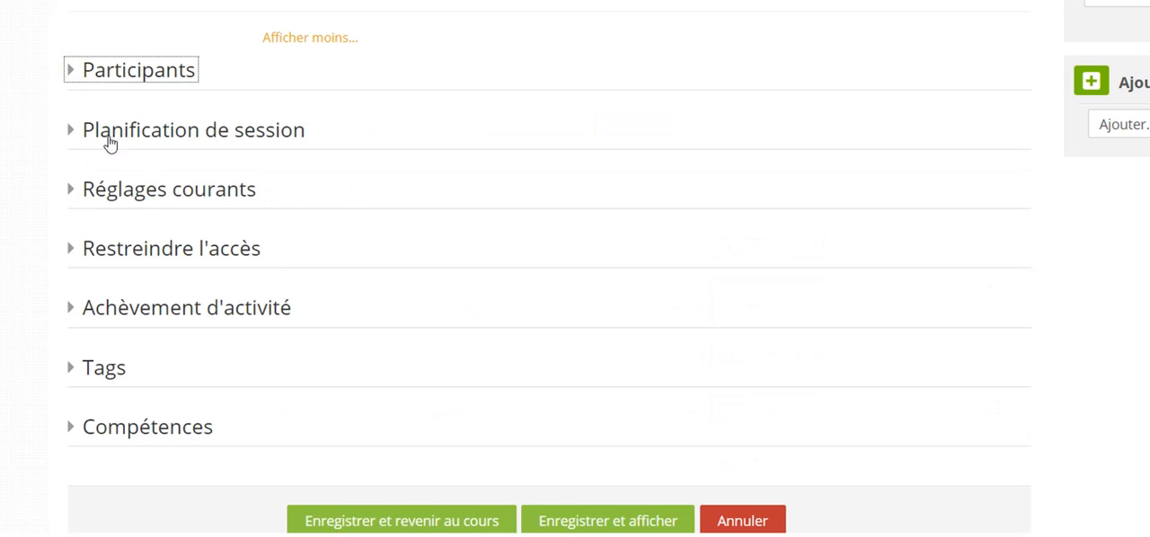
# Enable both the access opening and access closing dates in the session planning settings.
pyautogui.click(72, 134)
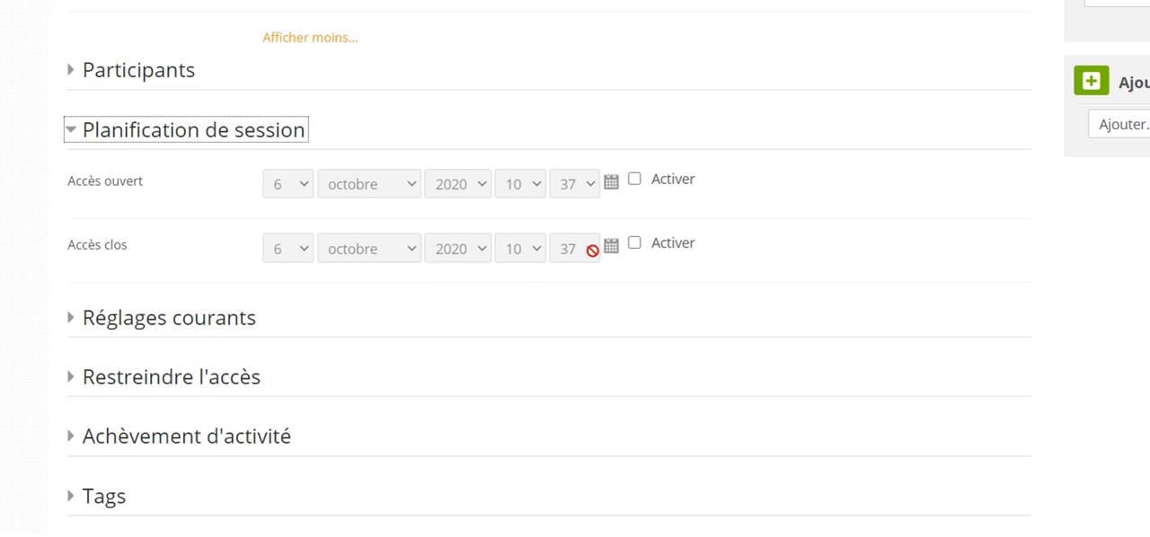
pyautogui.scroll(1, 592, 249)
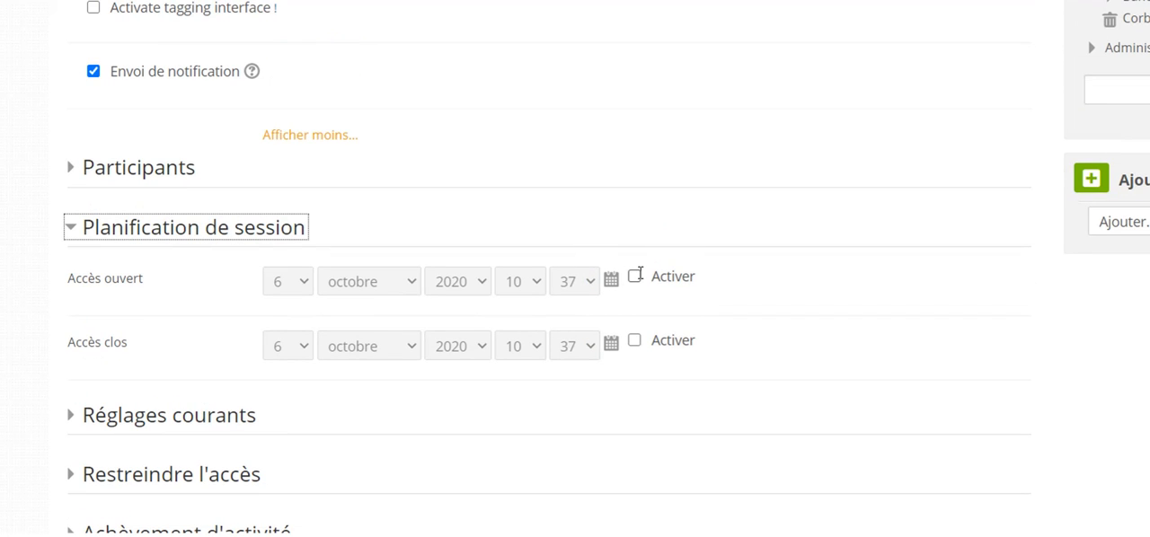
pyautogui.click(635, 276)
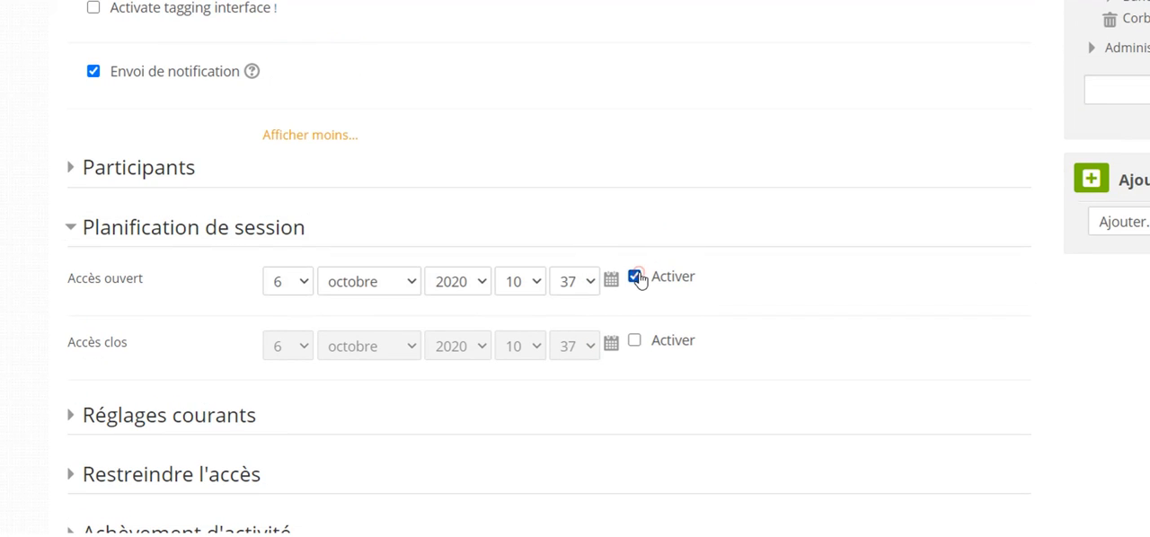
pyautogui.click(636, 341)
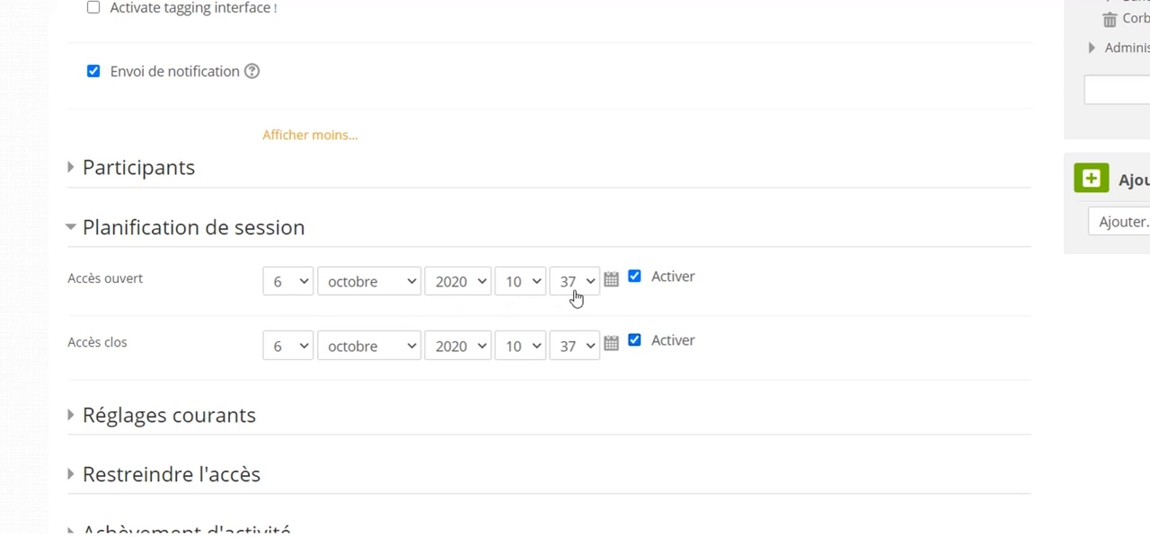
# Set the access closing time to 10:40.
pyautogui.click(538, 349)
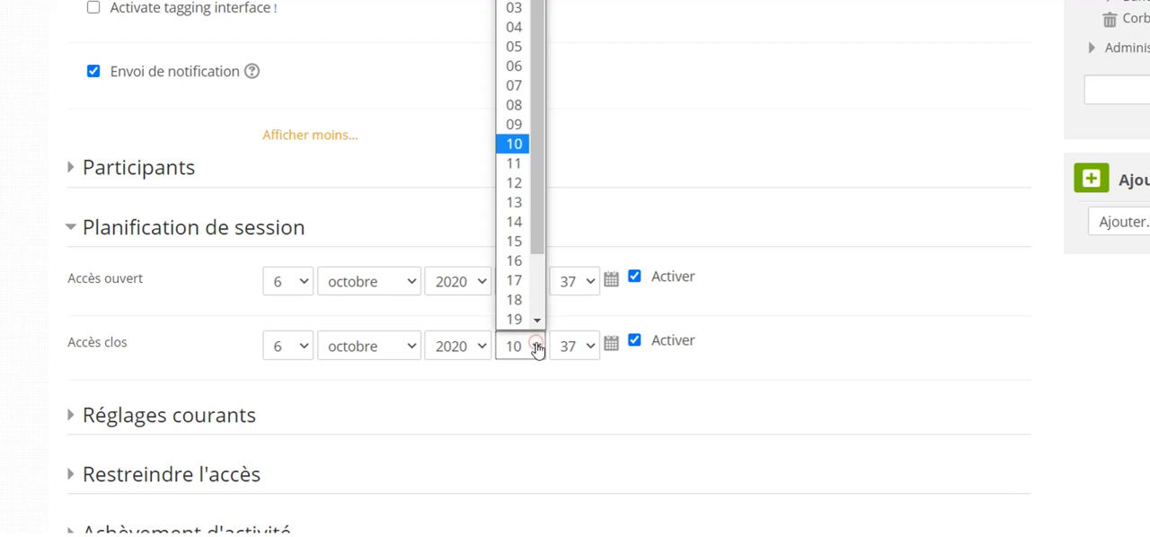
pyautogui.click(516, 146)
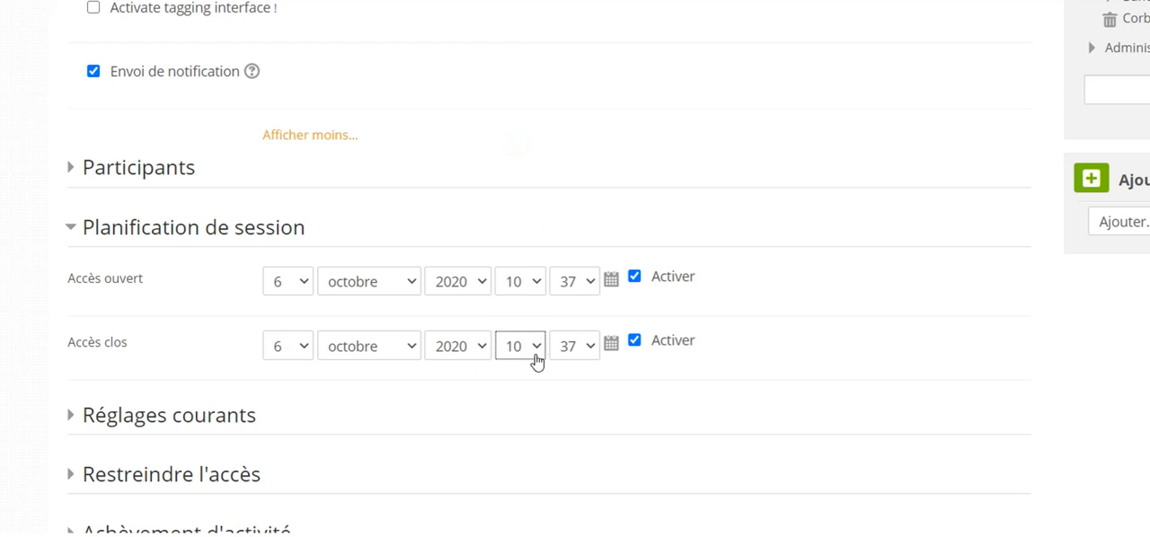
pyautogui.click(589, 349)
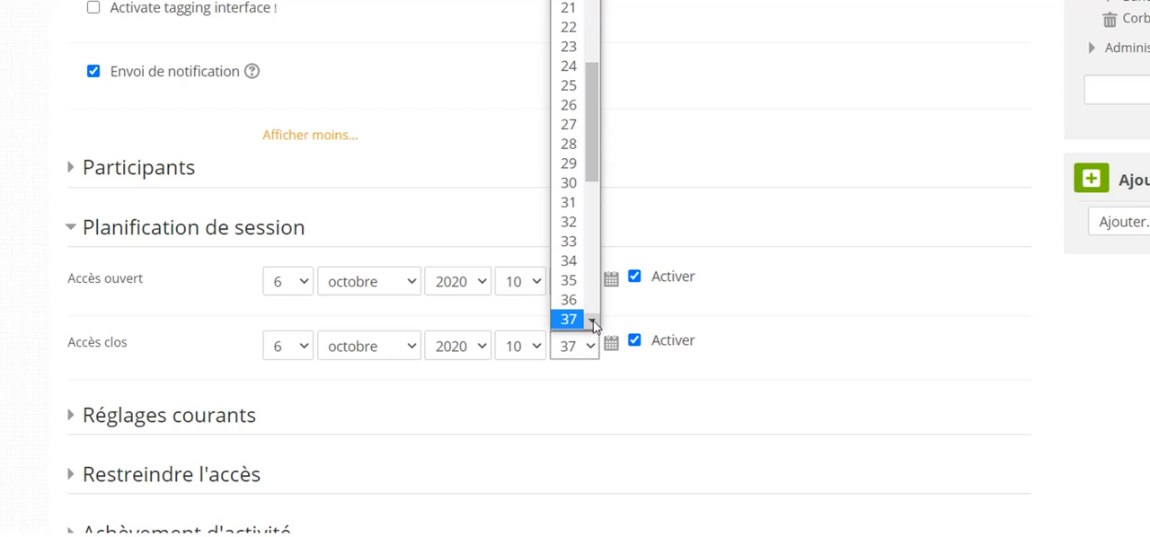
pyautogui.scroll(-2, 593, 325)
pyautogui.click(571, 303)
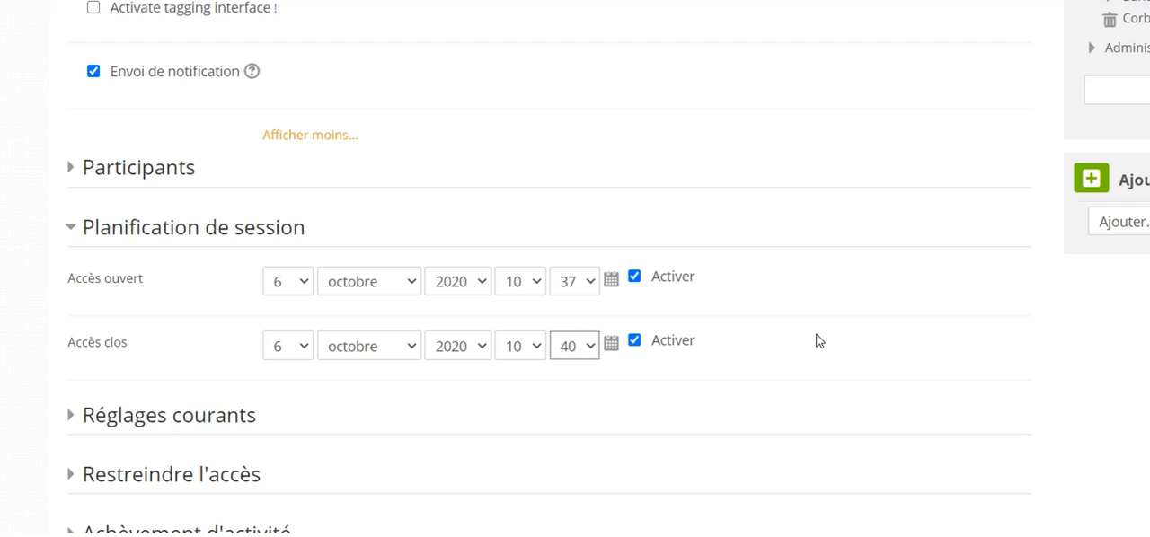
# Expand the common settings and examine the availability options for the activity without changing the selection.
pyautogui.scroll(-1, 819, 340)
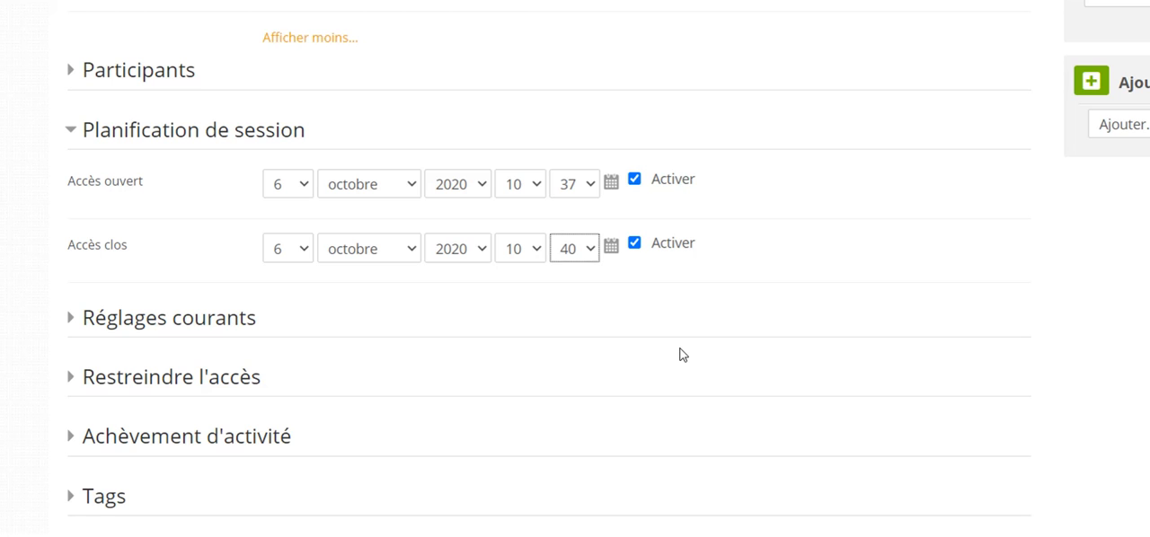
pyautogui.click(68, 322)
pyautogui.scroll(-3, 611, 341)
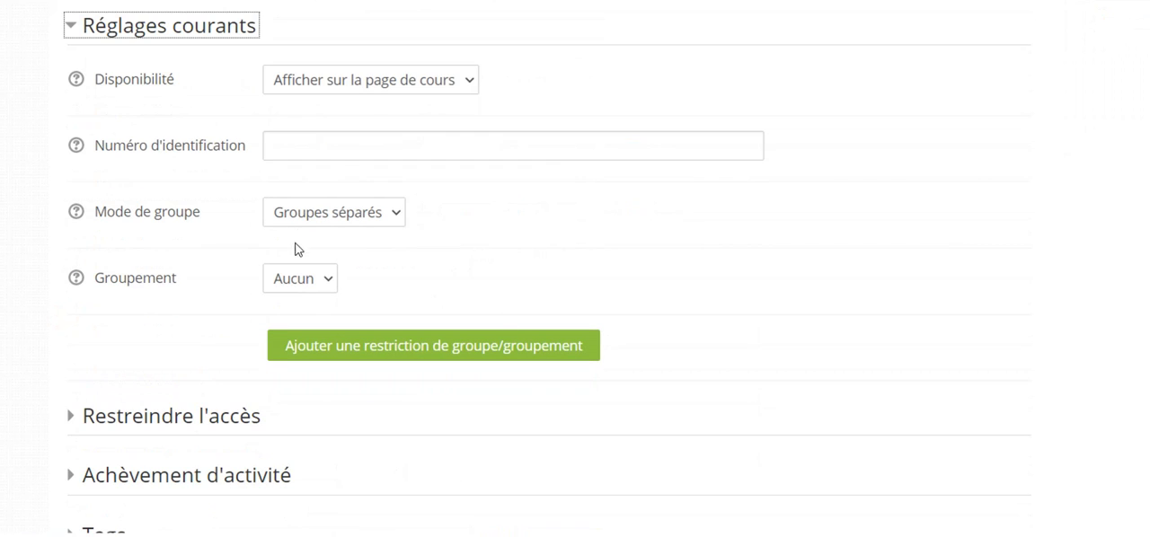
pyautogui.click(466, 81)
pyautogui.click(467, 82)
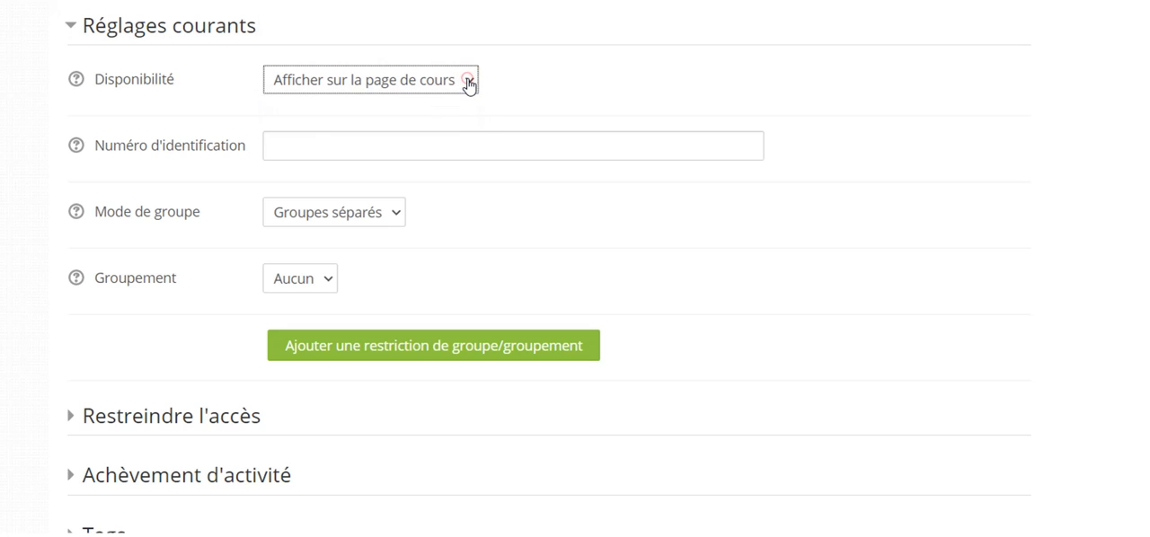
pyautogui.click(468, 83)
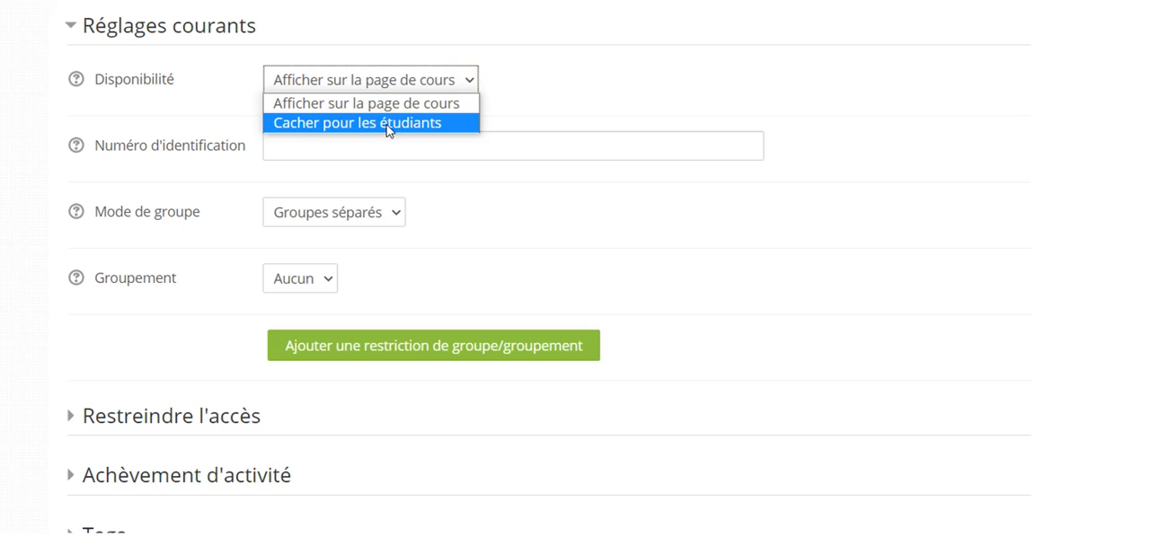
pyautogui.click(561, 77)
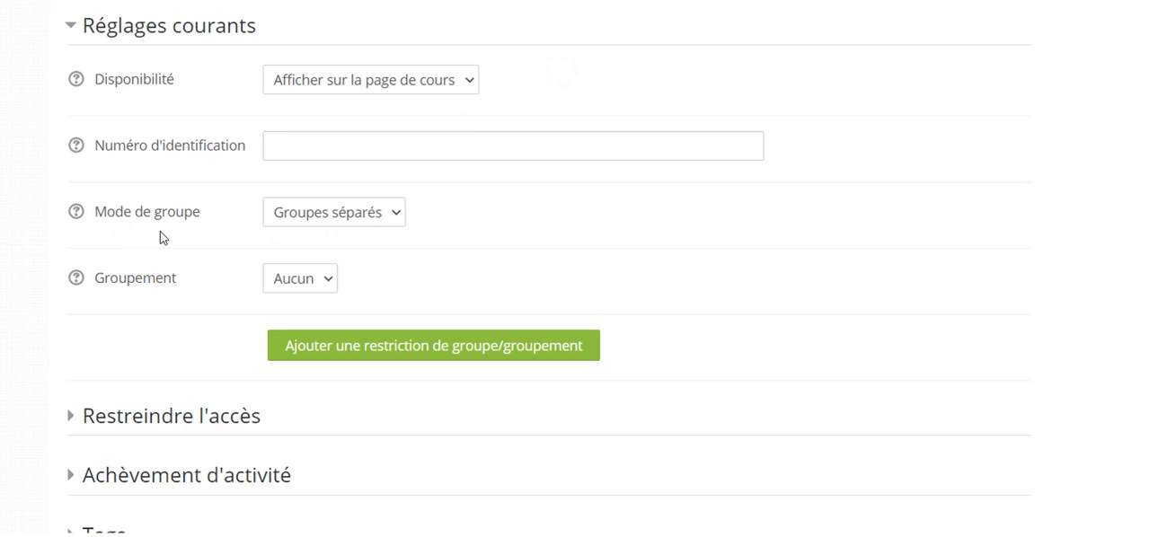
# Review the group mode options for the conference and keep Groupes séparés selected.
pyautogui.click(392, 216)
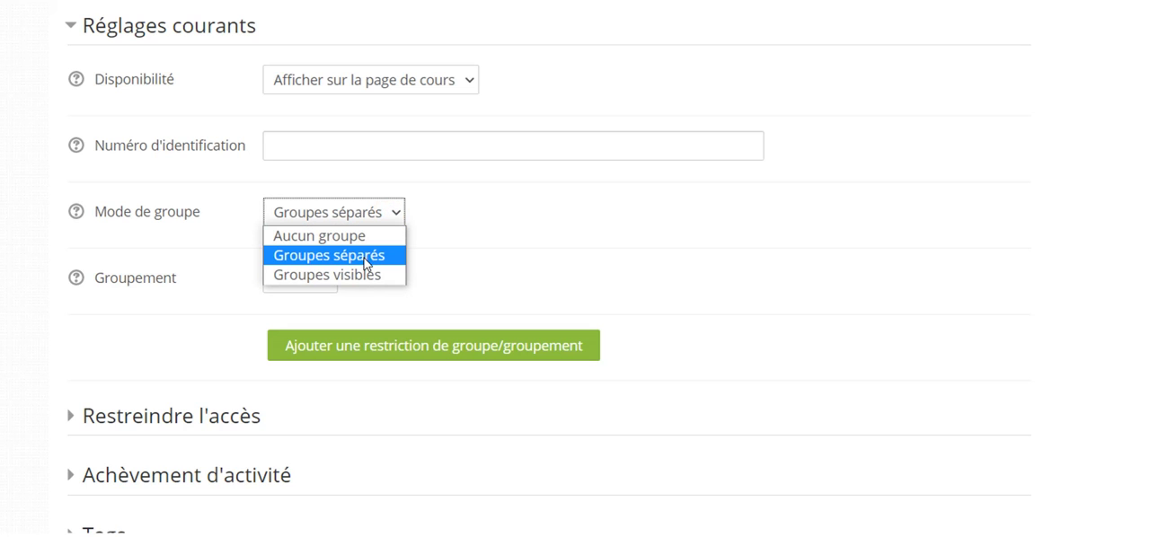
pyautogui.click(366, 263)
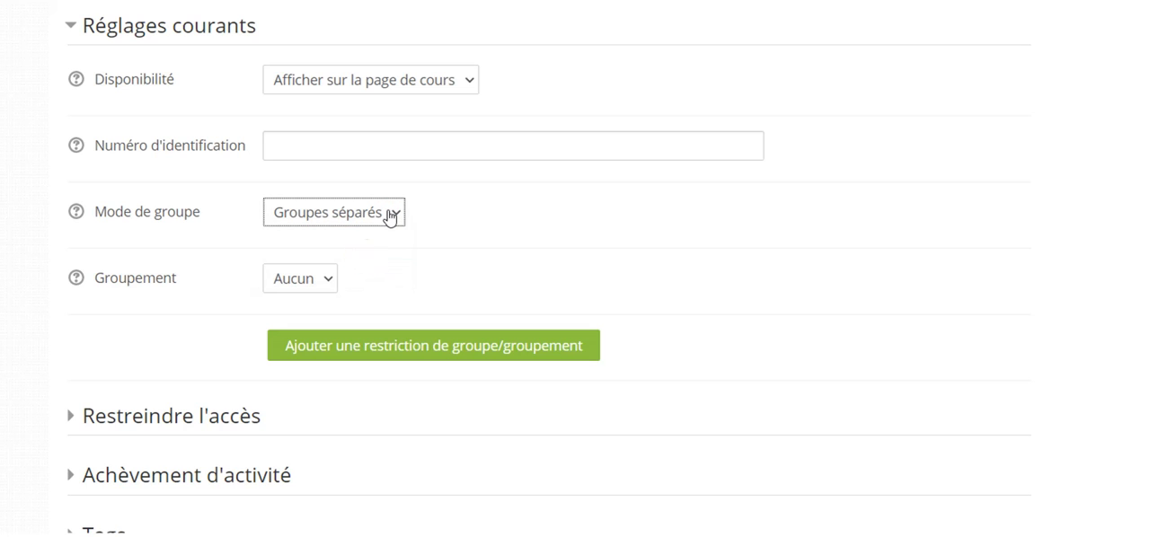
pyautogui.click(396, 217)
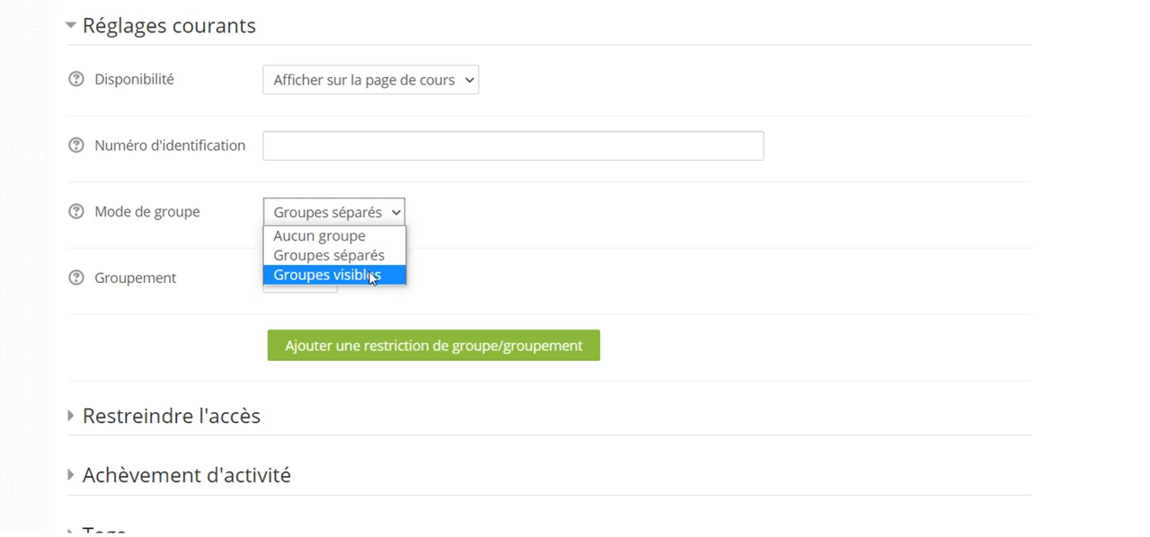
pyautogui.click(381, 260)
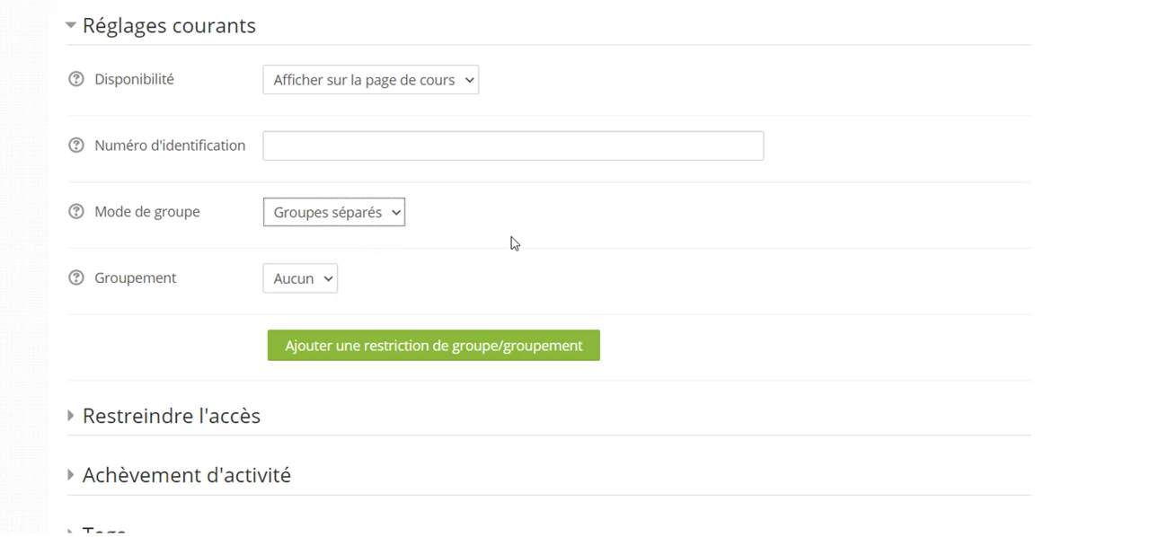
# Expand the access restriction settings and examine the restrictions that can be added to the activity.
pyautogui.scroll(-1, 512, 237)
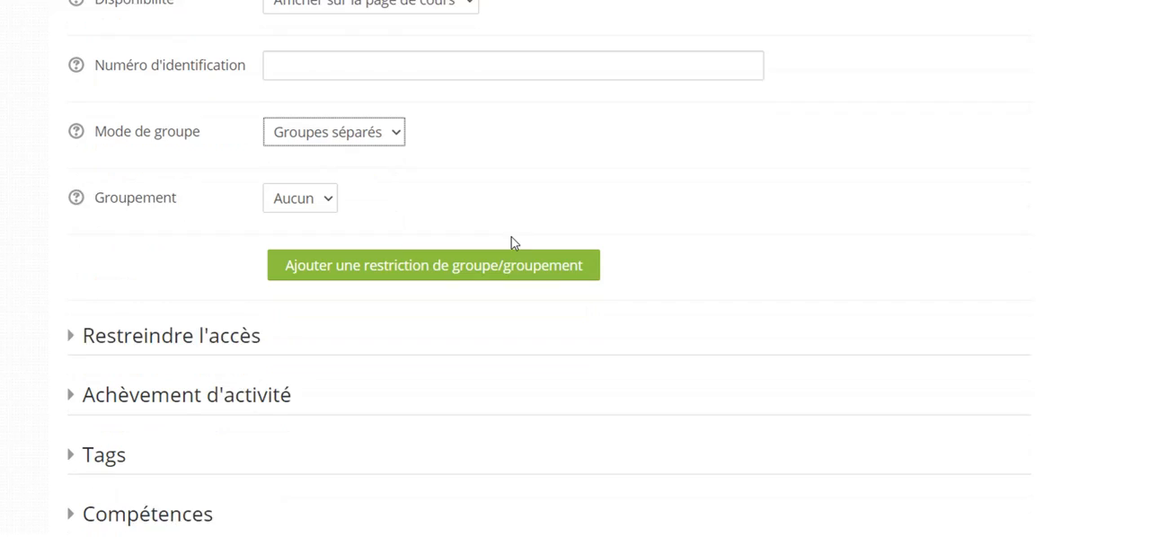
pyautogui.click(74, 324)
pyautogui.scroll(-2, 681, 285)
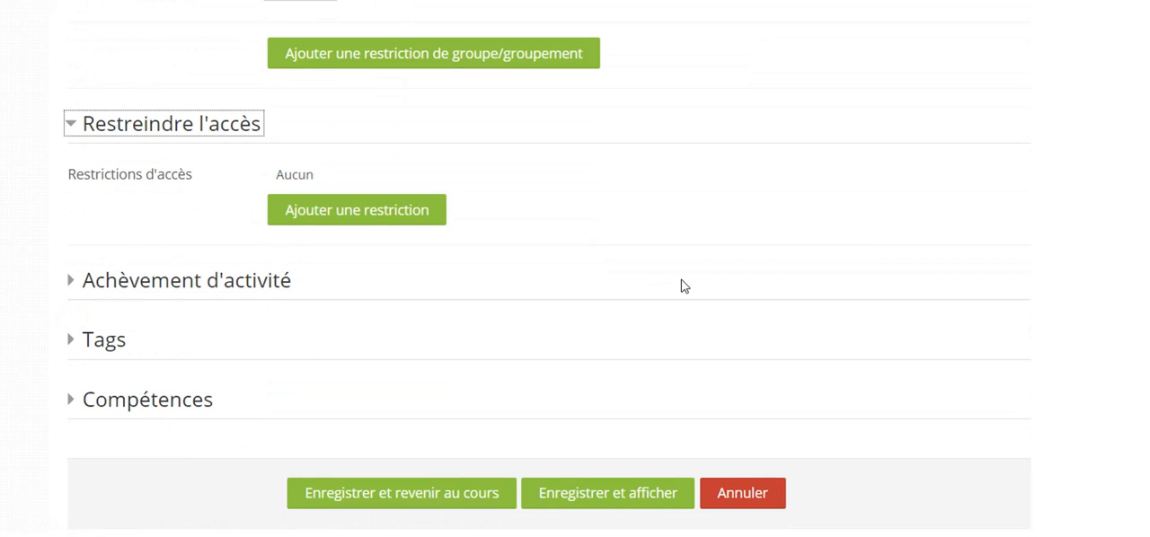
pyautogui.click(389, 211)
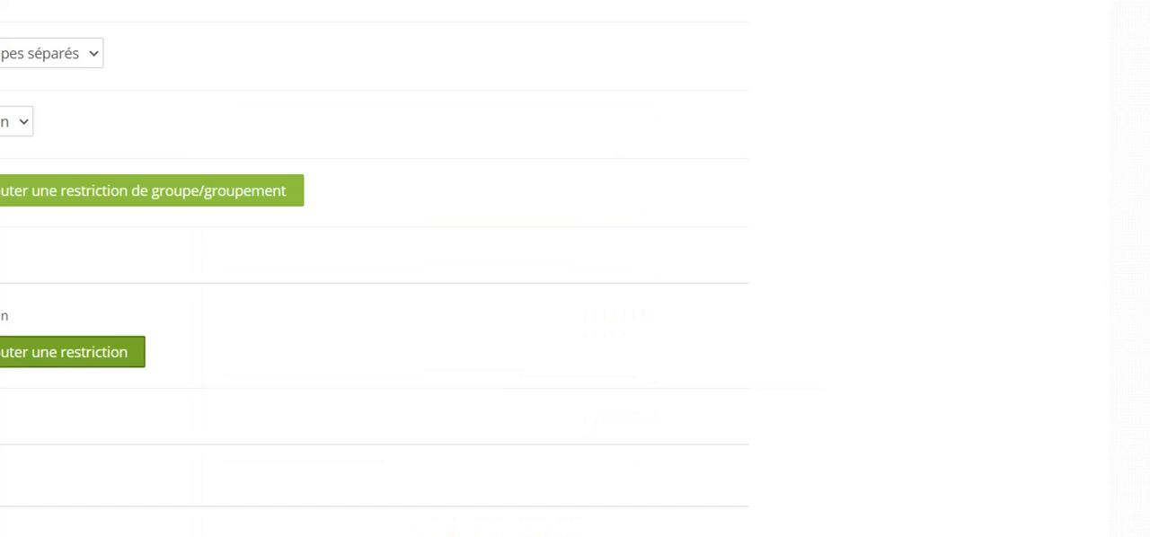
# Review the activity completion settings without changing them, and save the conference activity, returning to the course page.
pyautogui.click(90, 342)
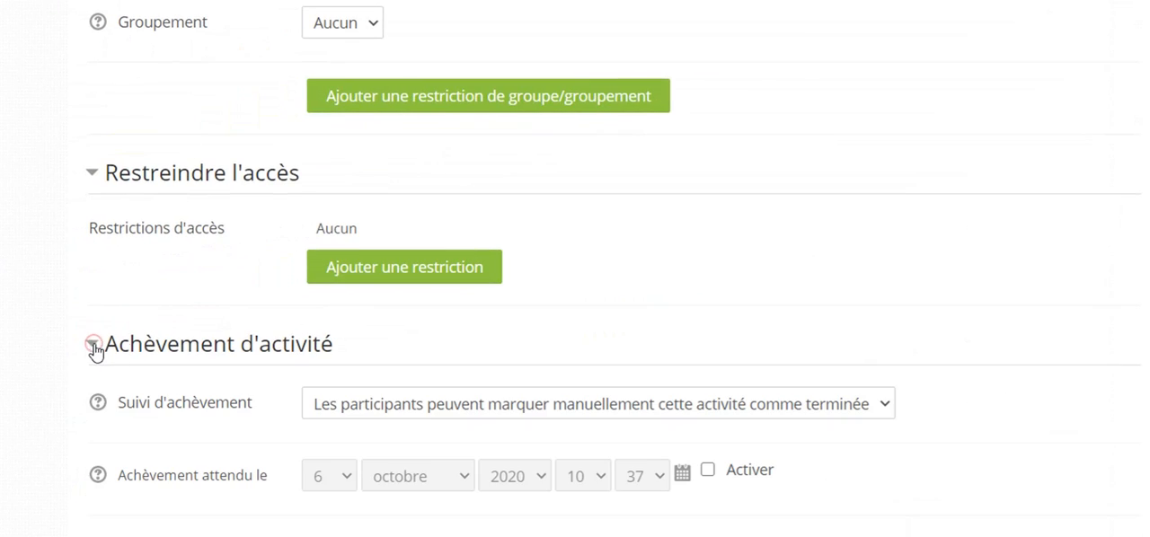
pyautogui.scroll(-3, 825, 276)
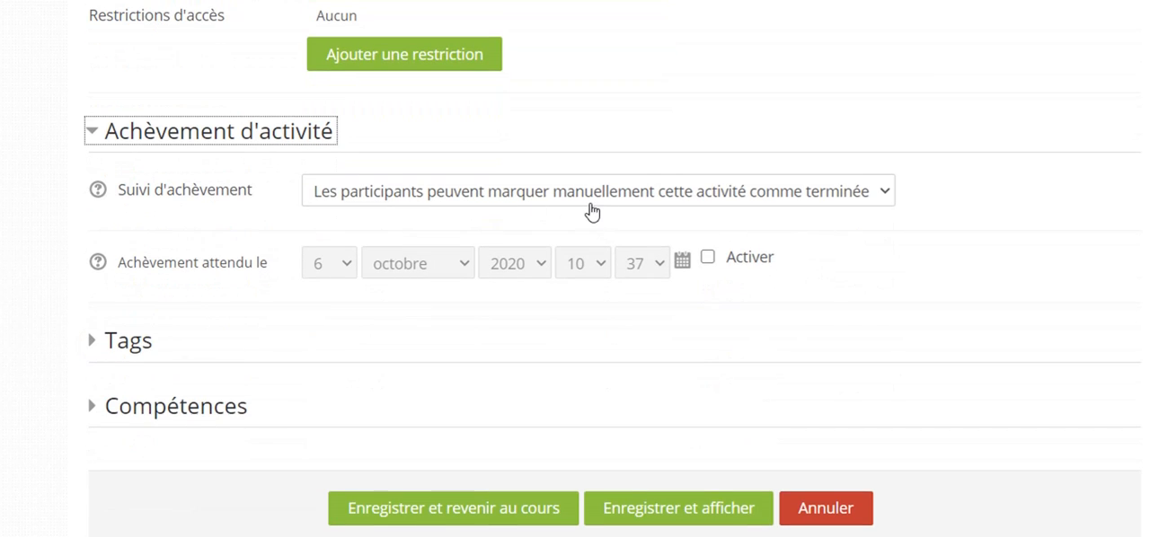
pyautogui.click(91, 135)
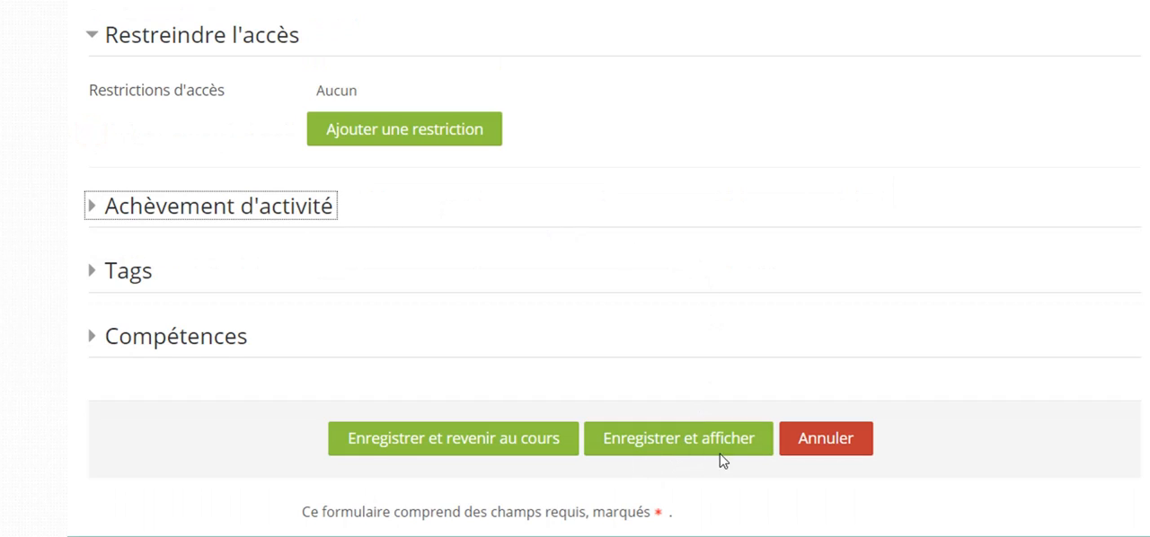
pyautogui.click(506, 440)
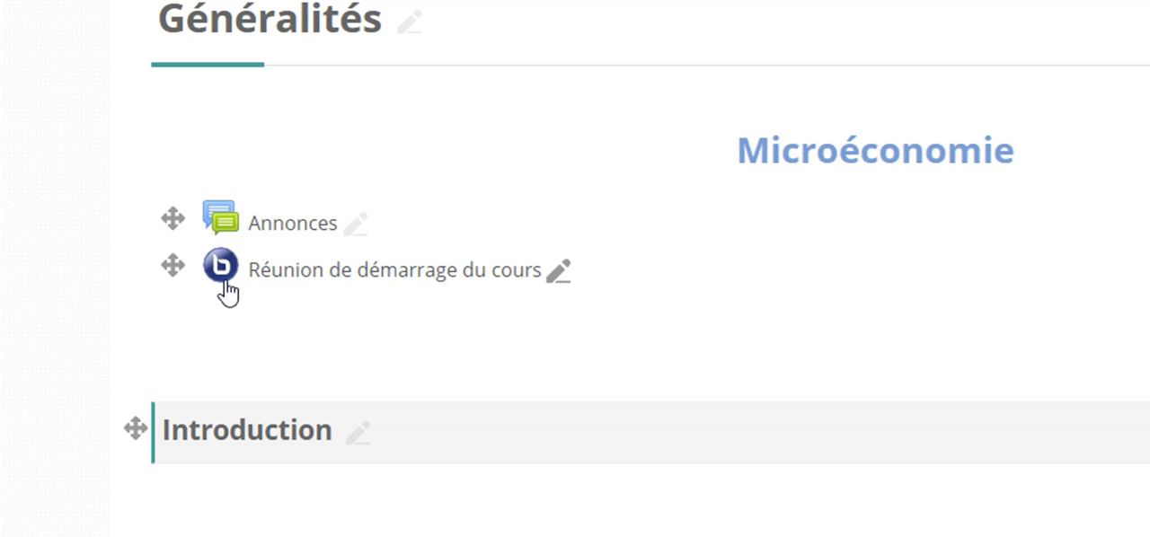
# Open the "Réunion de démarrage du cours" conference and choose Groupe1 as the separate group.
pyautogui.click(358, 278)
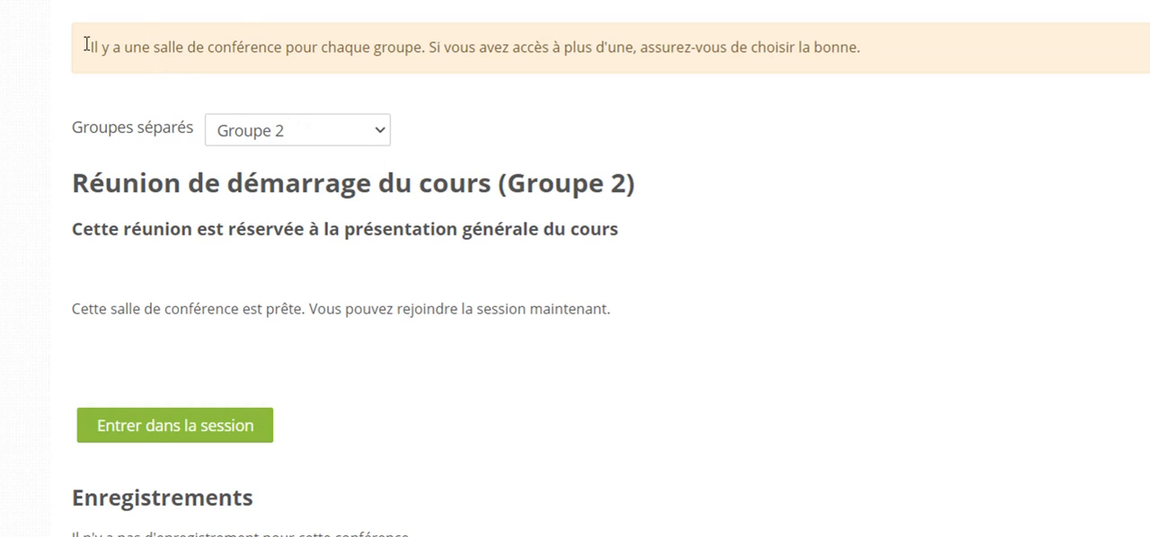
pyautogui.moveTo(93, 47); pyautogui.dragTo(513, 47)
pyautogui.click(550, 119)
pyautogui.click(371, 136)
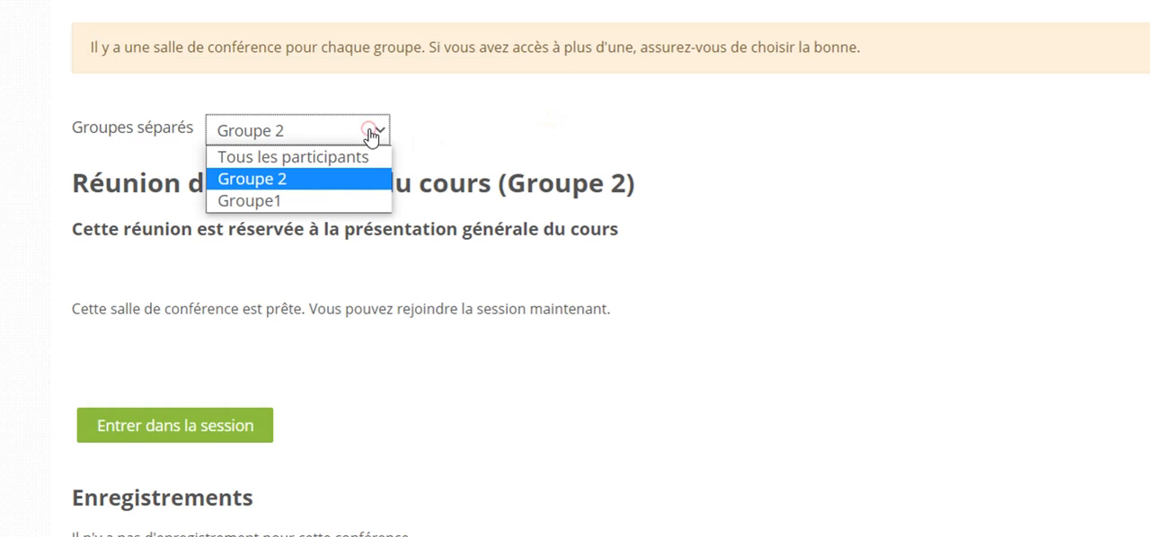
pyautogui.click(294, 200)
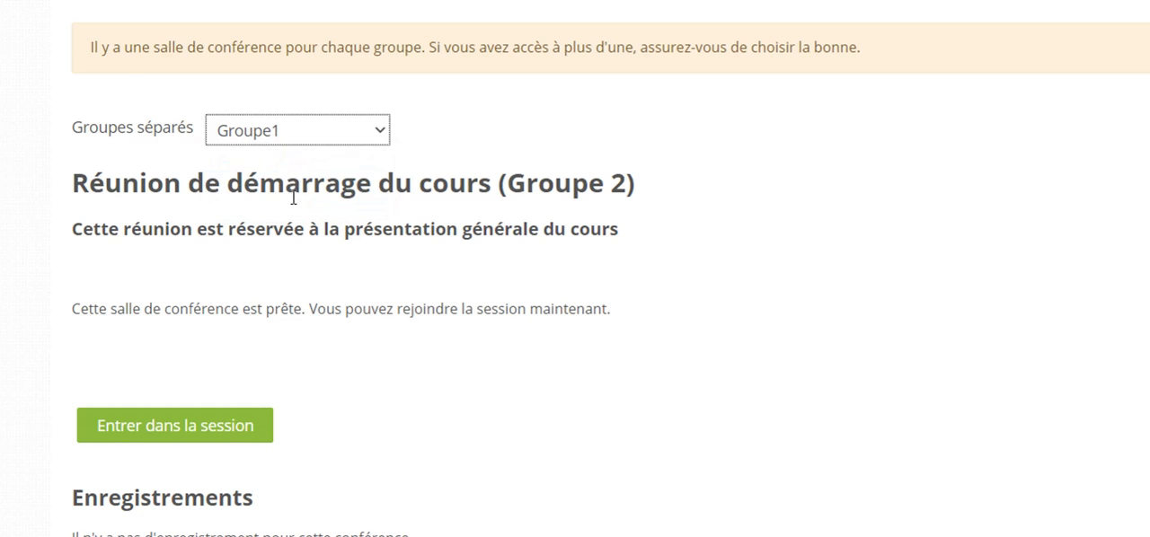
pyautogui.scroll(-3, 344, 169)
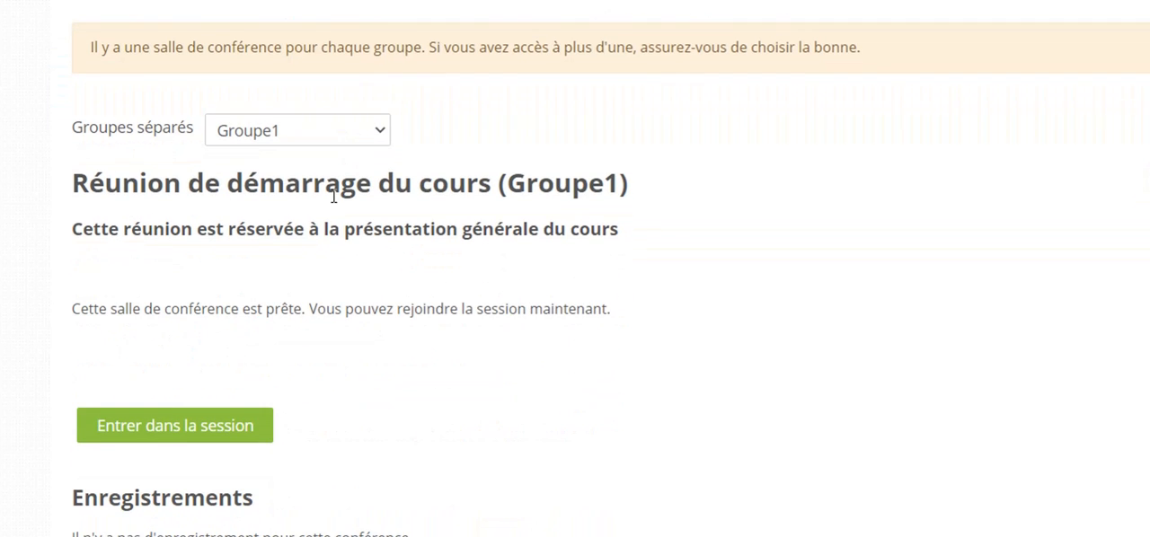
# Enter the Groupe1 session with microphone audio, passing the echo test, and mute the microphone.
pyautogui.click(165, 434)
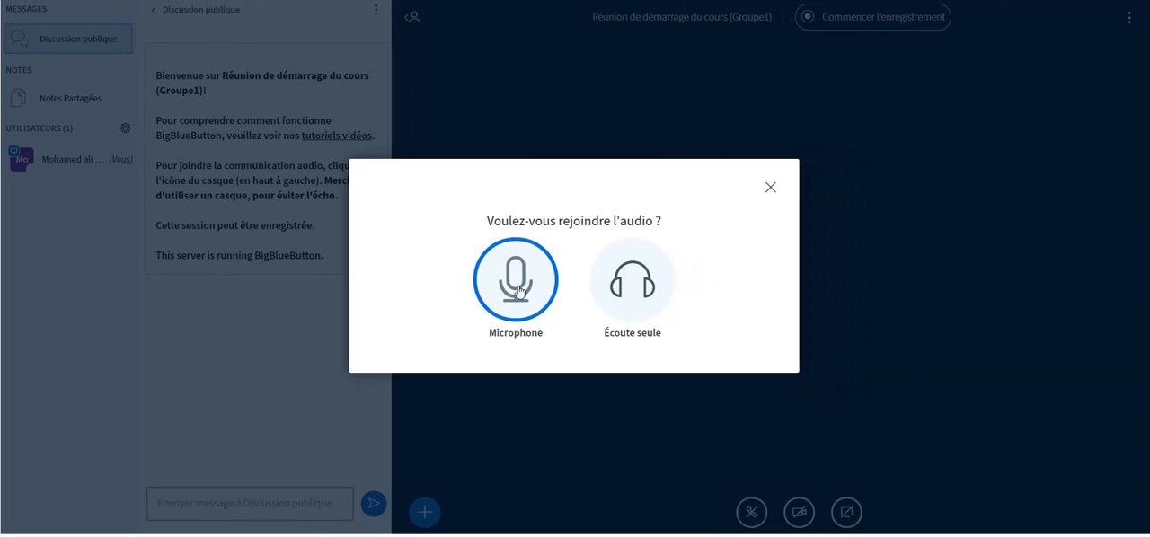
pyautogui.click(519, 289)
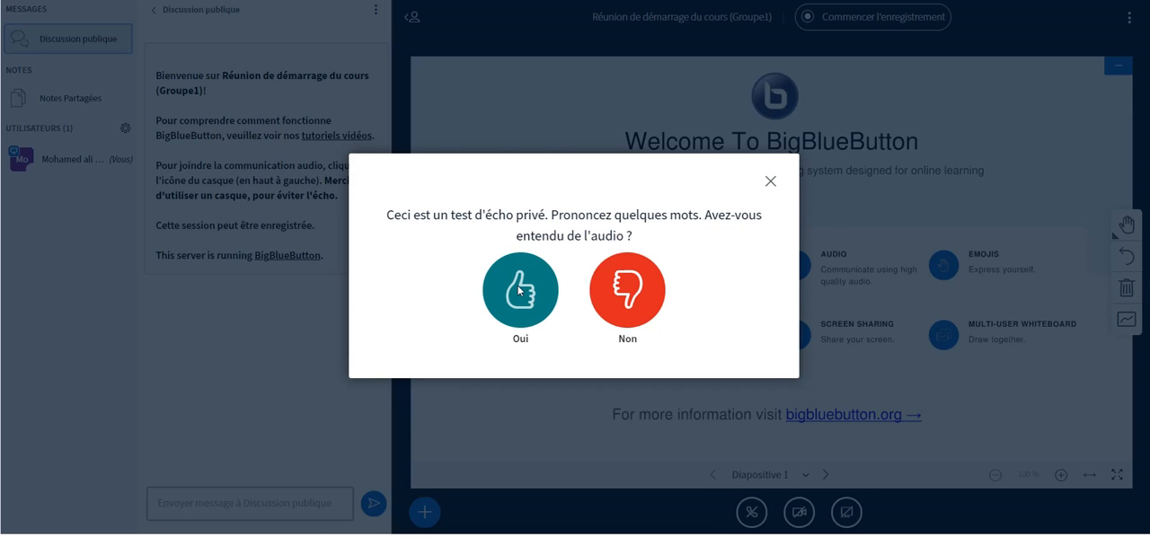
pyautogui.click(519, 292)
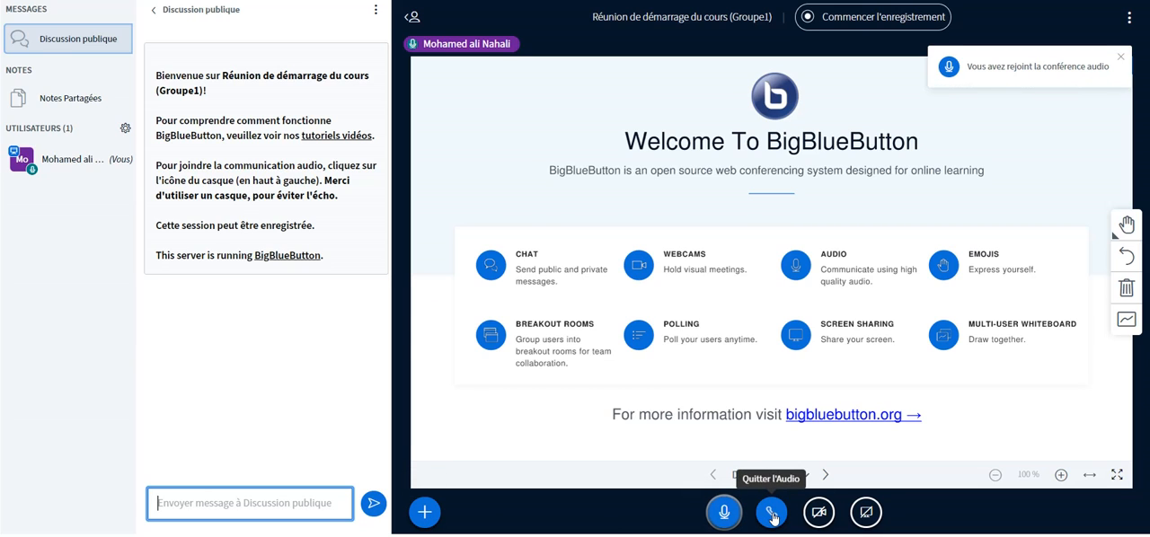
pyautogui.click(718, 516)
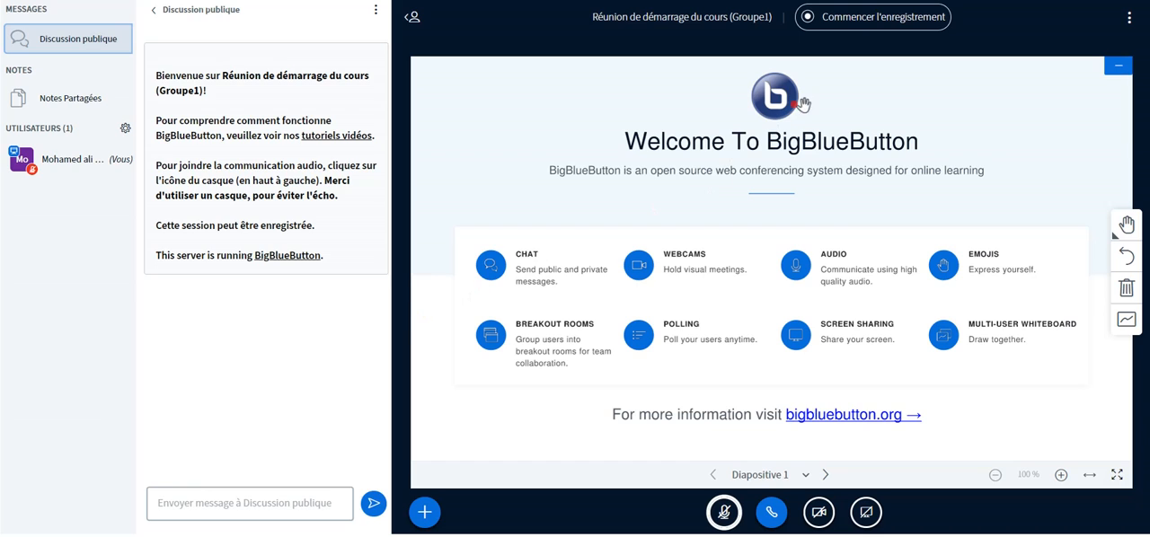
# Start recording the Groupe1 session and pause the recording, confirming both requests.
pyautogui.click(881, 21)
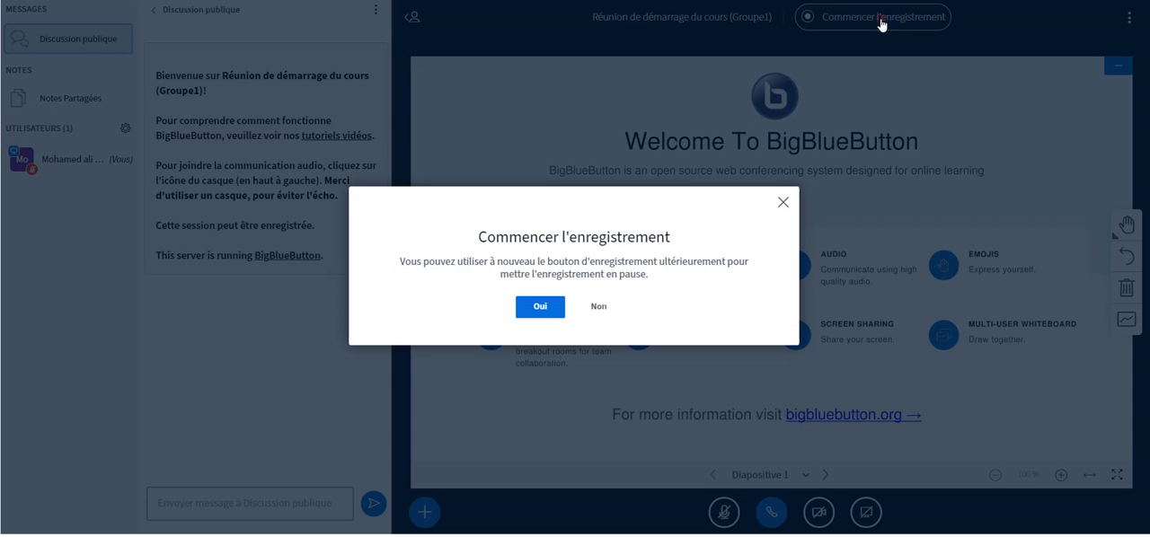
pyautogui.click(551, 313)
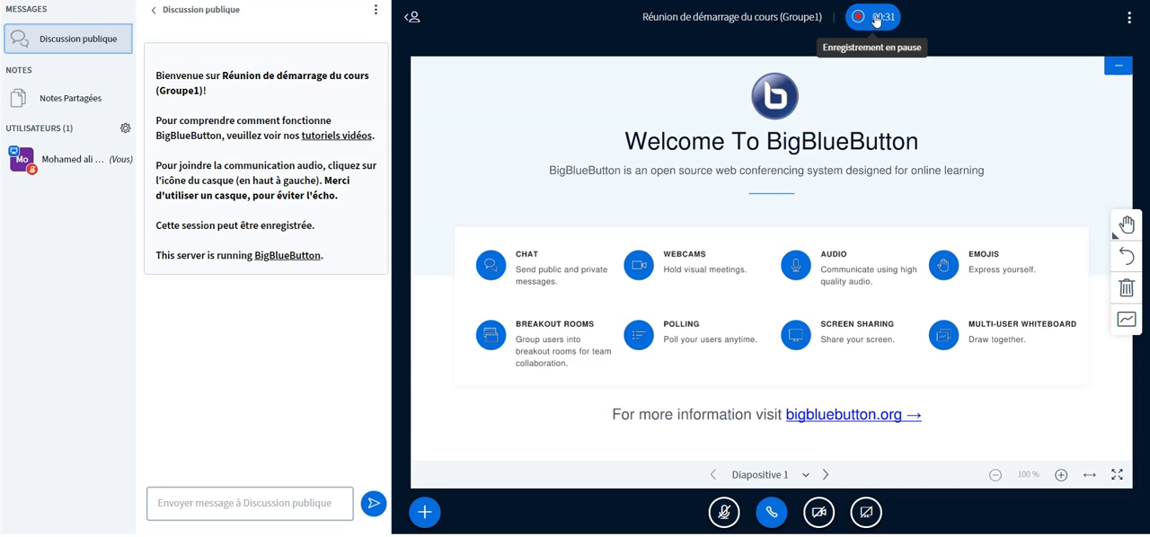
pyautogui.click(1130, 18)
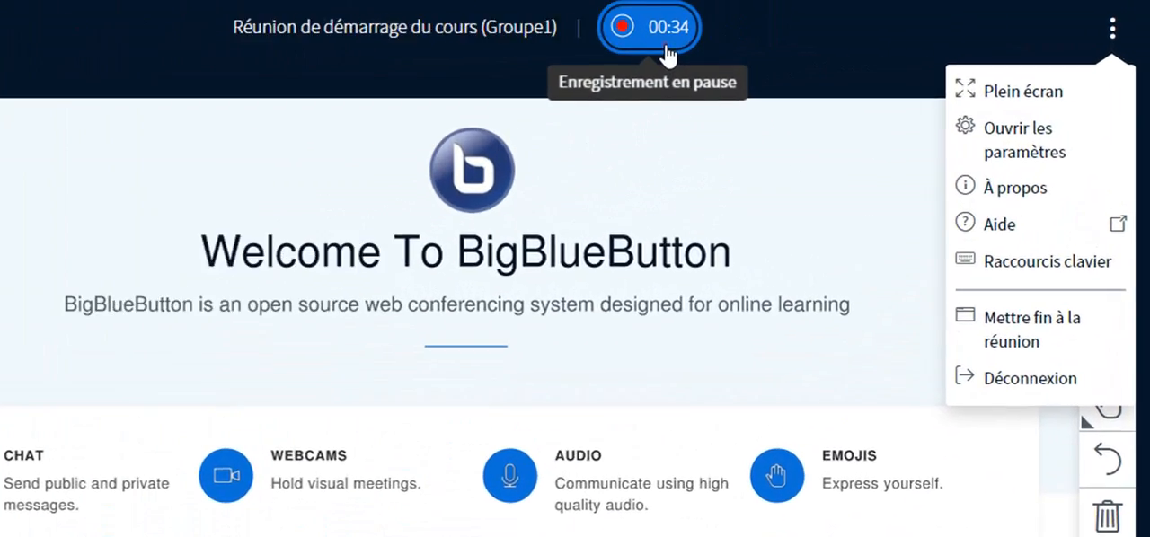
pyautogui.click(667, 46)
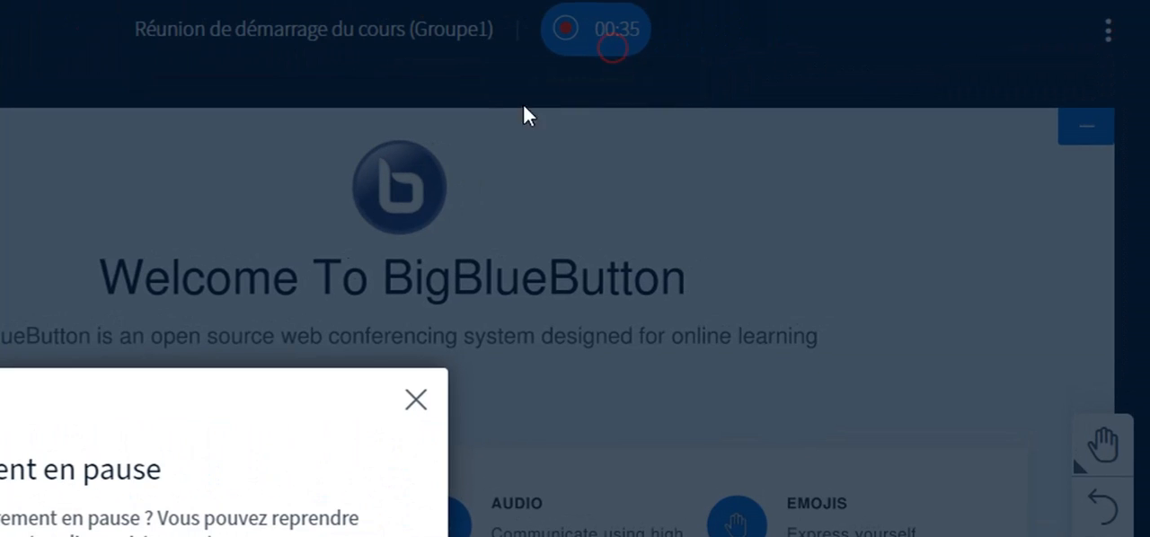
pyautogui.click(4, 535)
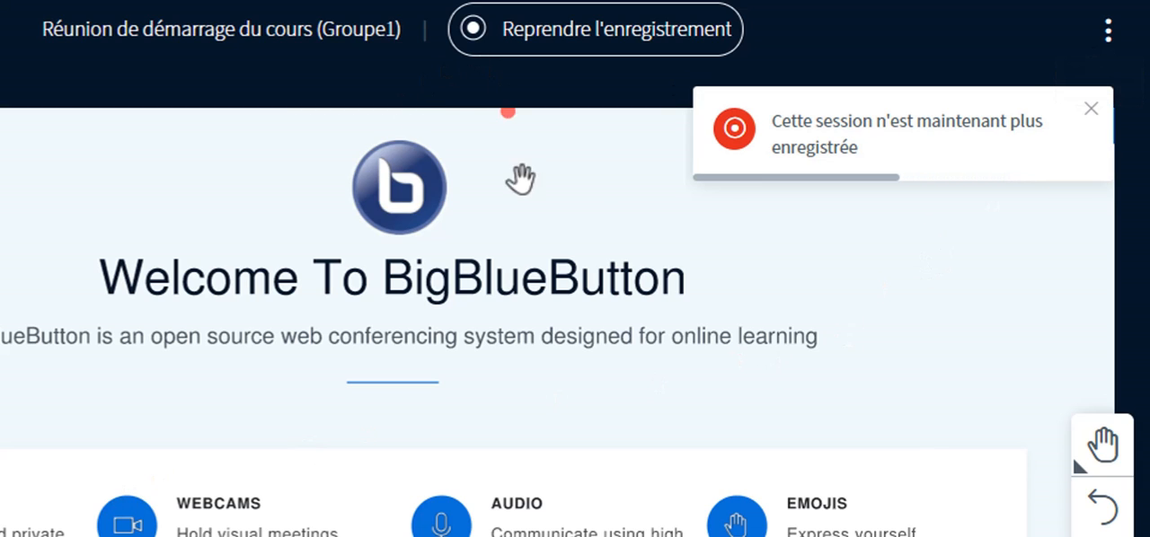
# Log out of the conference session and return to the conference's Moodle page.
pyautogui.click(1109, 35)
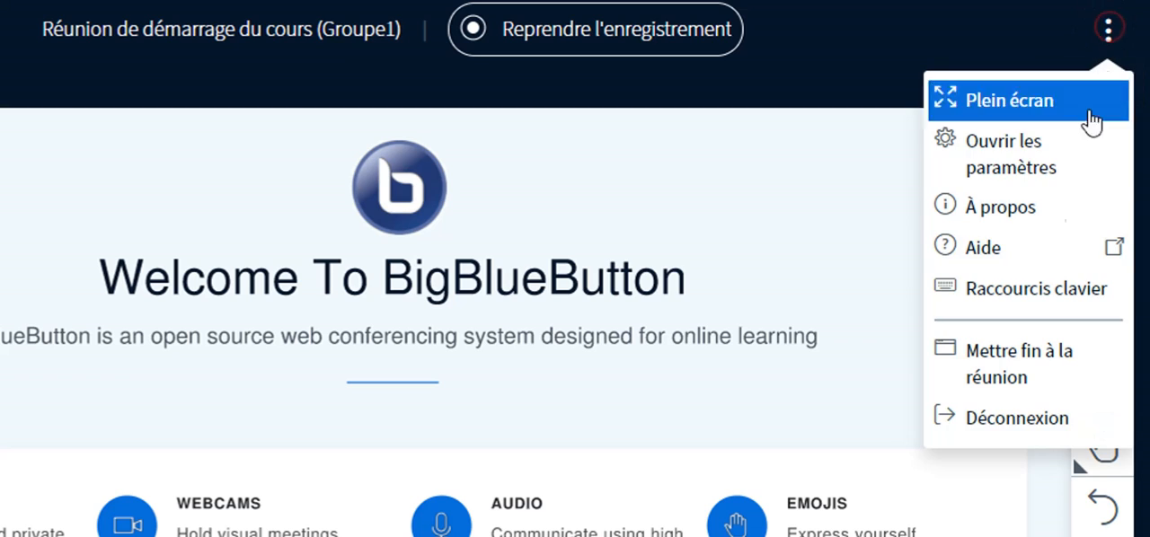
pyautogui.click(1007, 420)
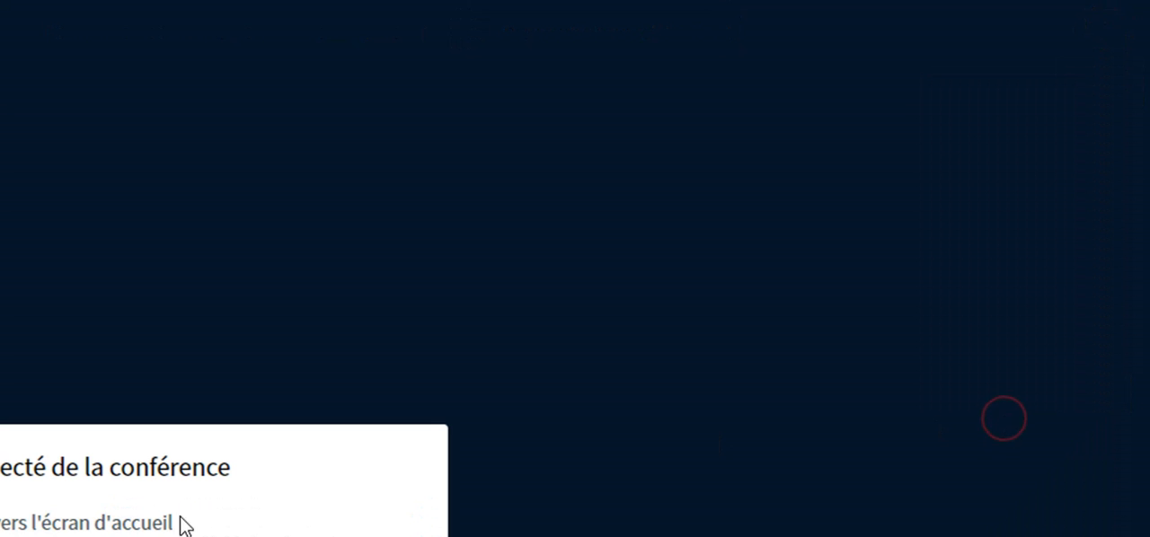
pyautogui.click(462, 459)
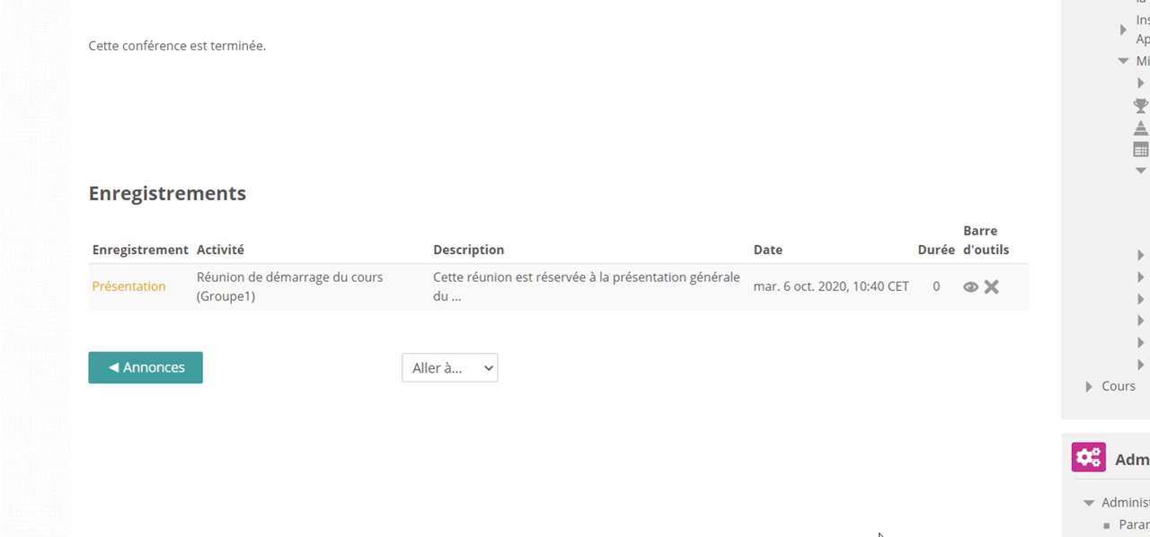
# Go back to the course's Généralités section and reopen the "Réunion de démarrage du cours" conference.
pyautogui.scroll(4, 662, 460)
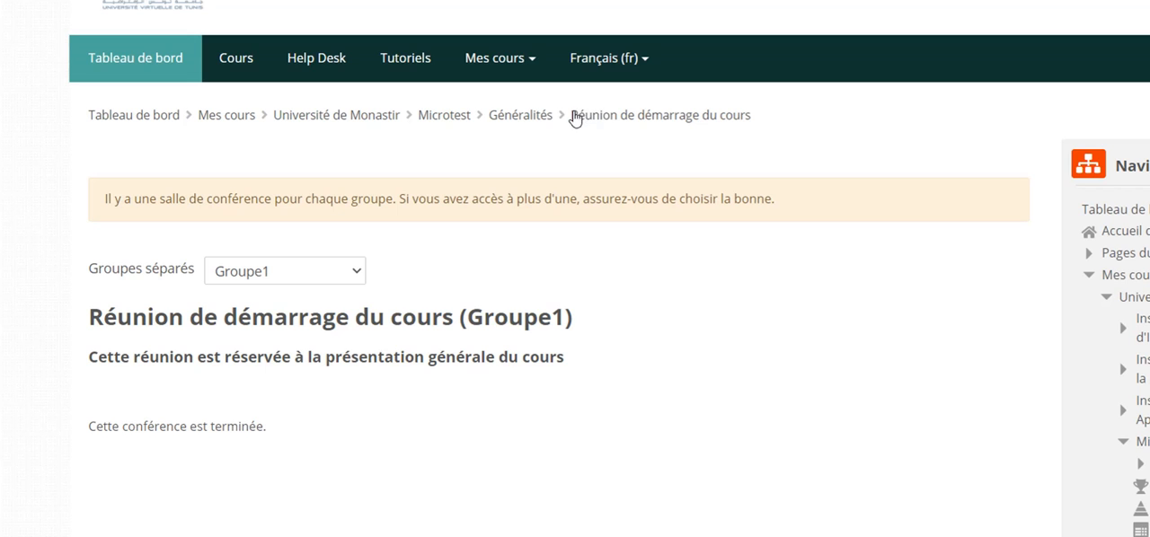
pyautogui.click(550, 117)
pyautogui.scroll(-1, 611, 419)
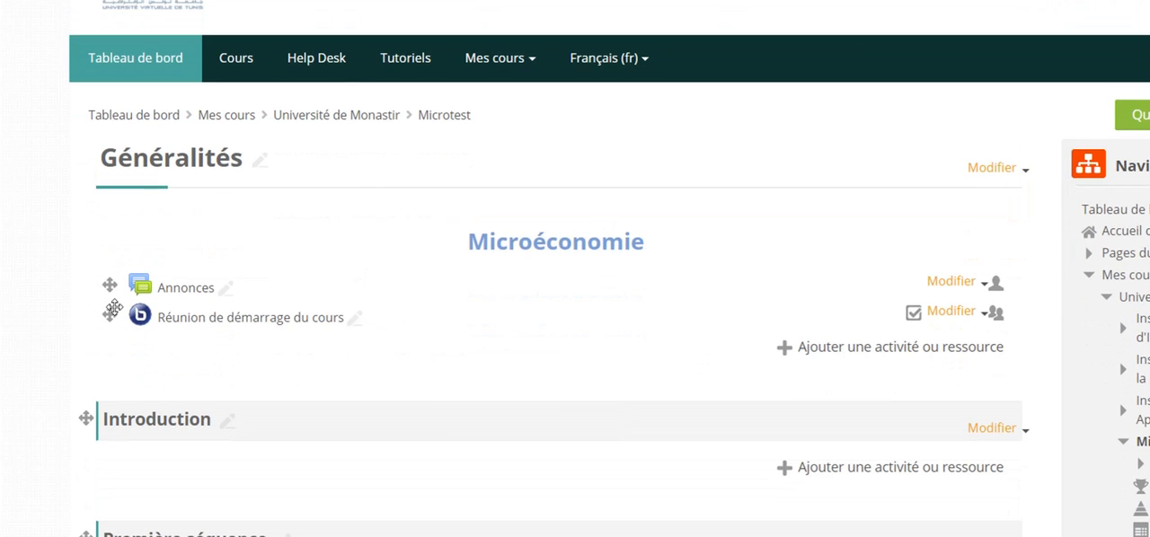
pyautogui.click(217, 322)
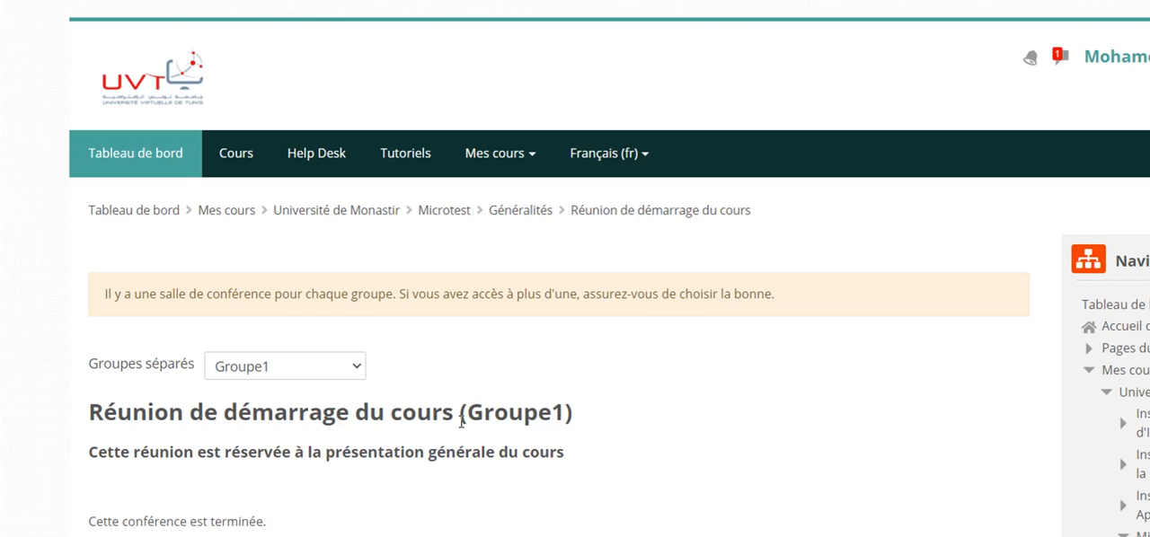
# Play the Présentation recording of the Groupe1 meeting with its slide list shown, and return to the Moodle conference page.
pyautogui.scroll(-2, 467, 413)
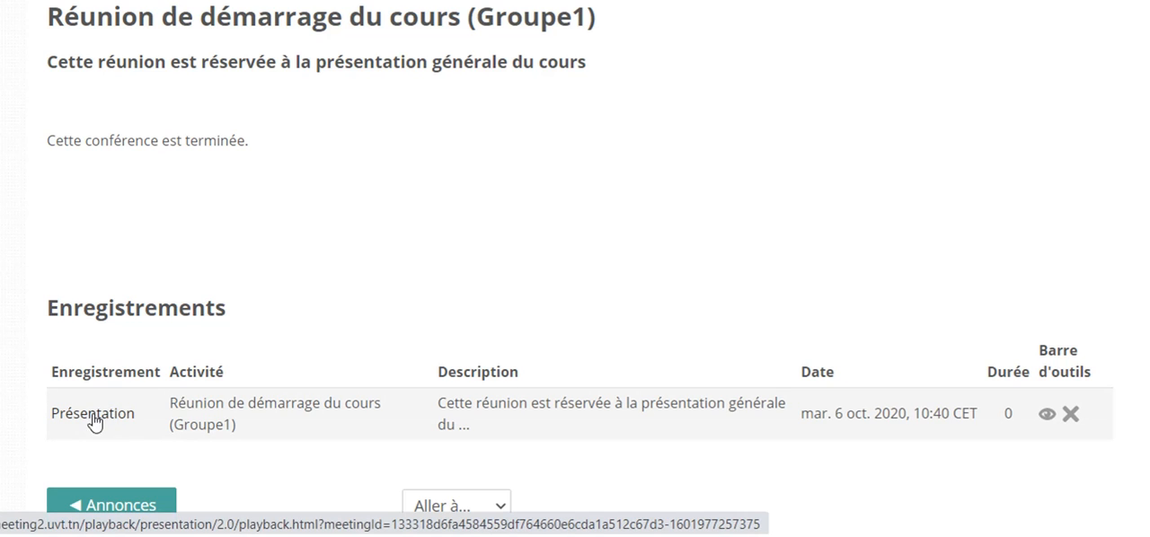
pyautogui.click(134, 414)
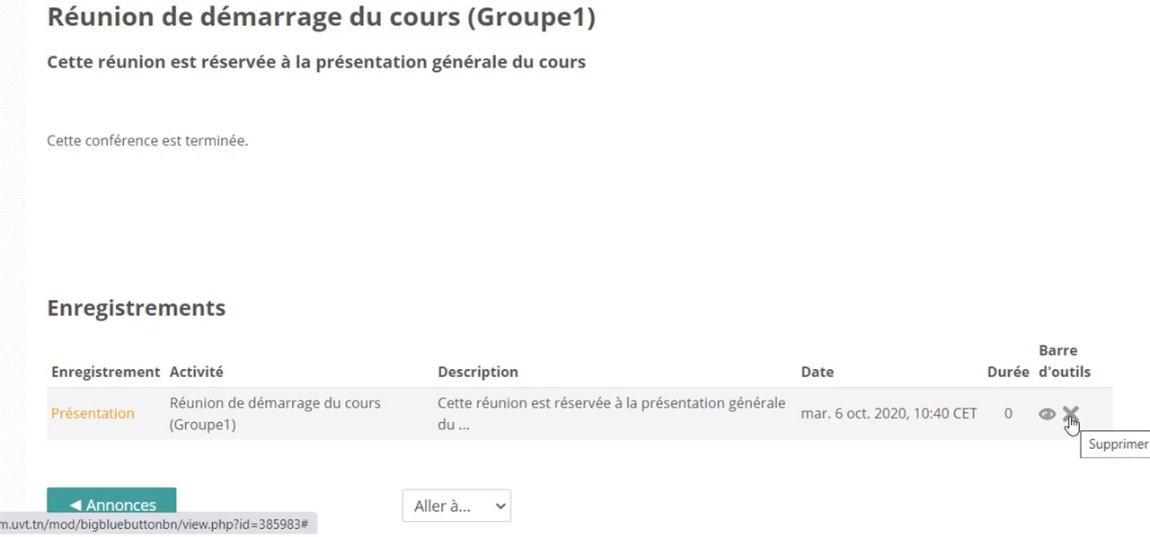
pyautogui.click(103, 414)
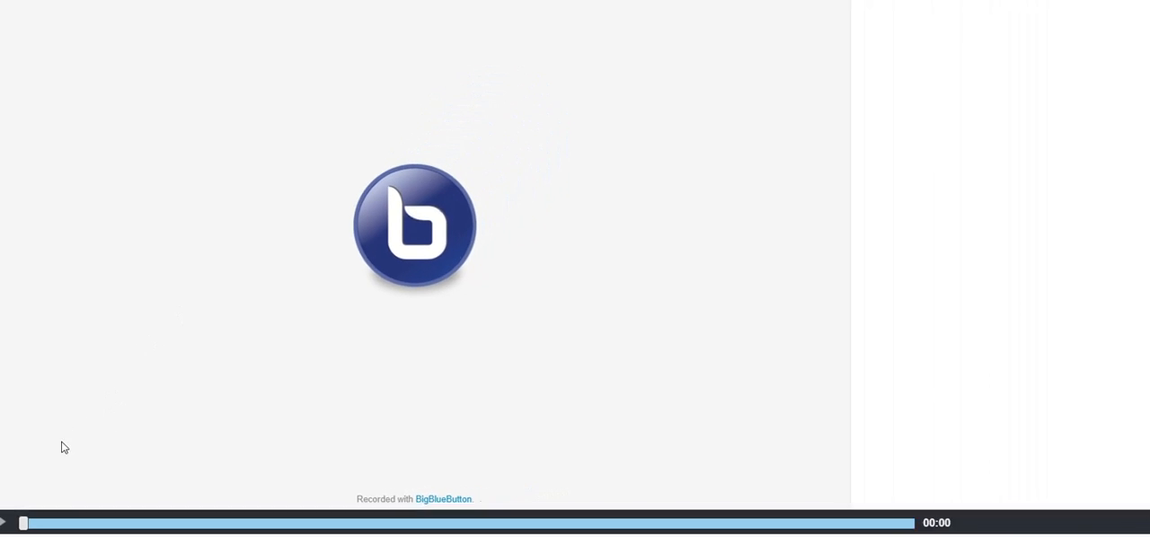
pyautogui.click(16, 524)
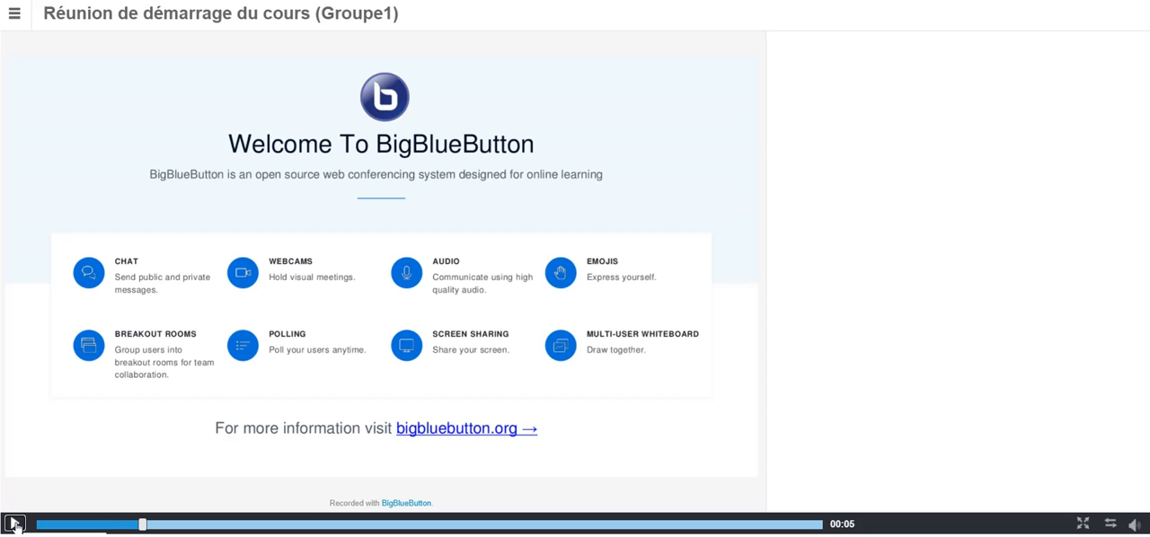
pyautogui.click(16, 16)
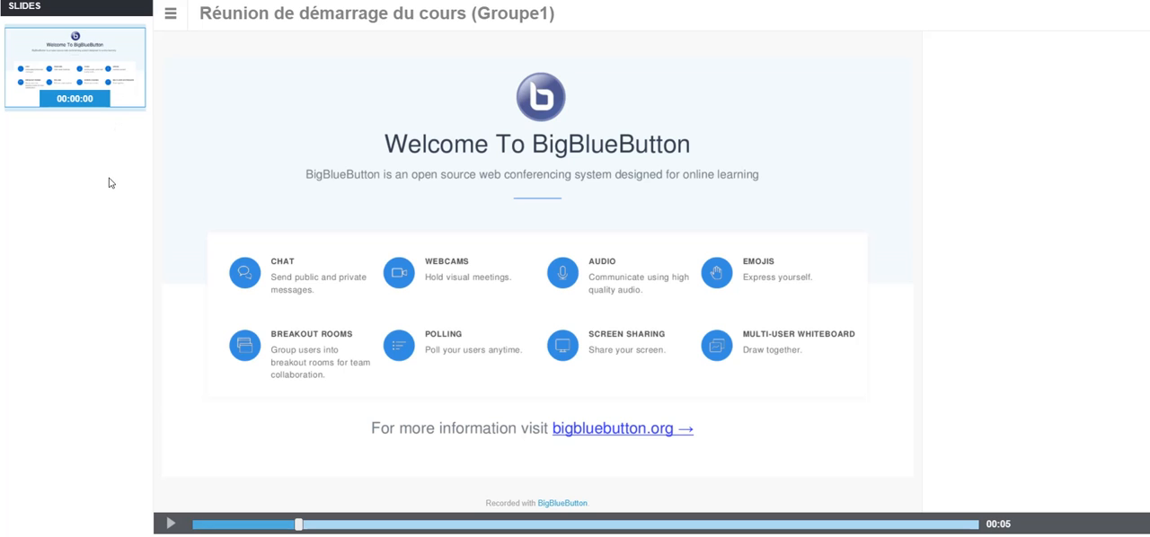
pyautogui.click(332, 2)
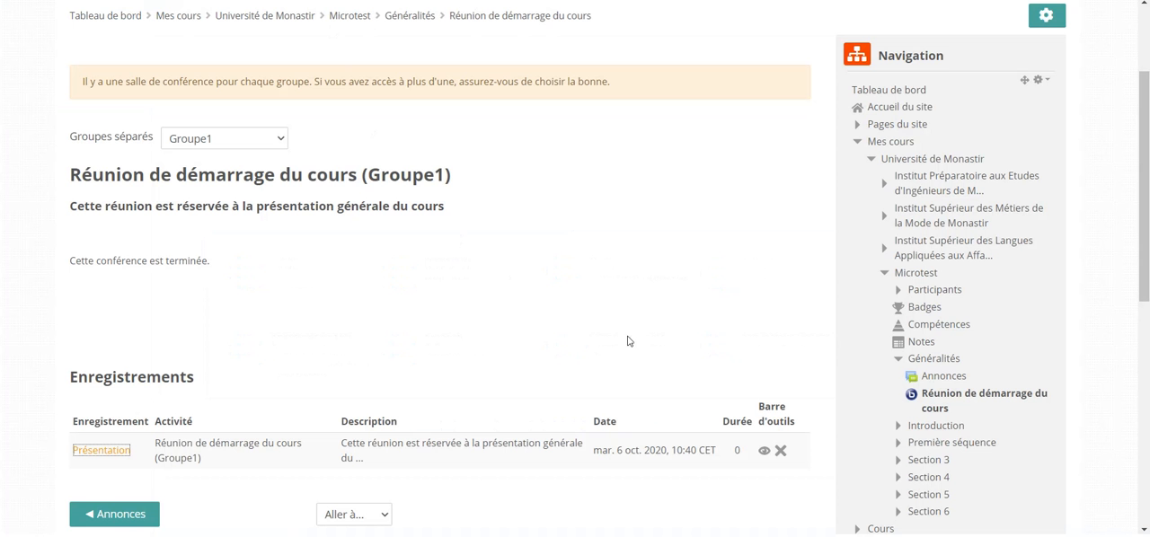
pyautogui.scroll(1, 659, 349)
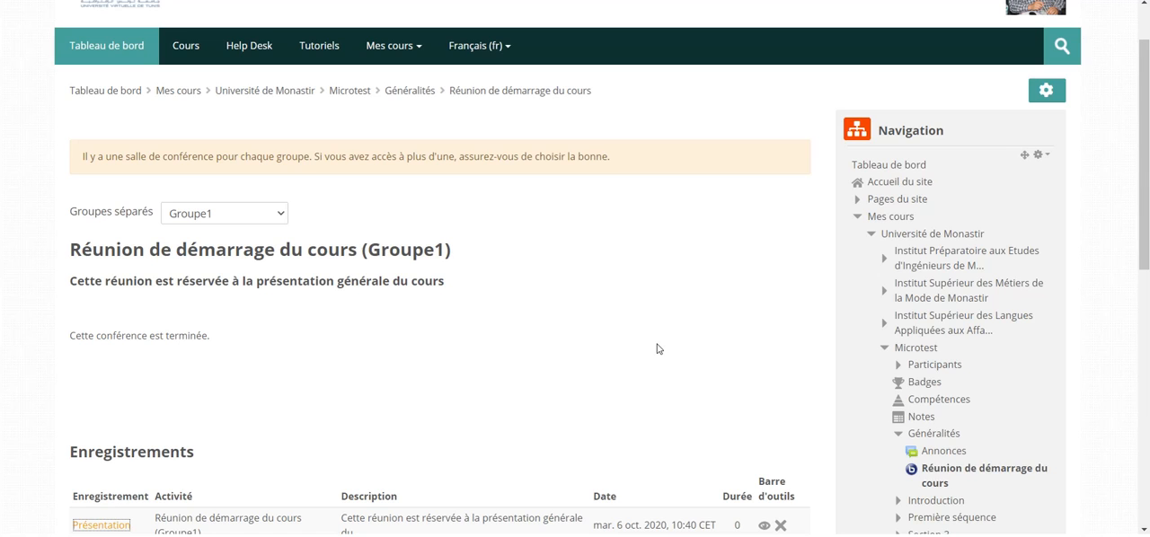
pyautogui.scroll(-1, 658, 349)
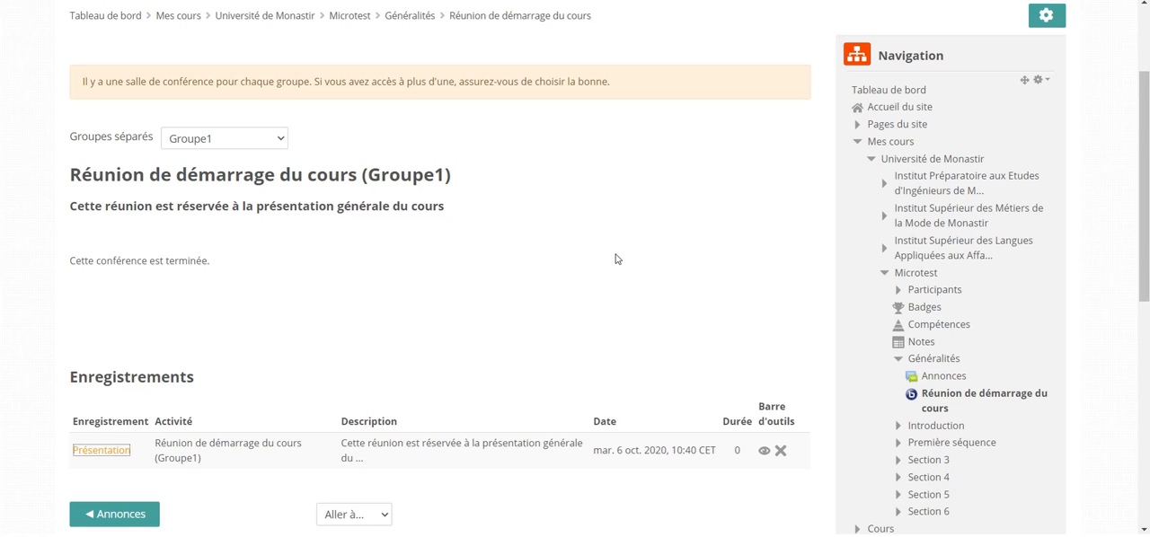
pyautogui.scroll(2, 616, 259)
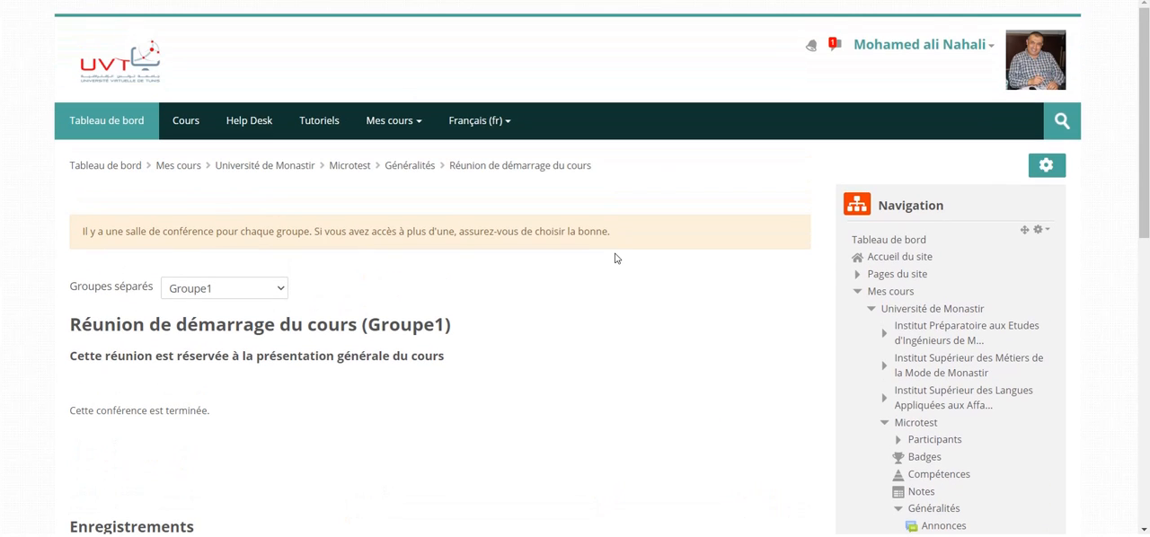